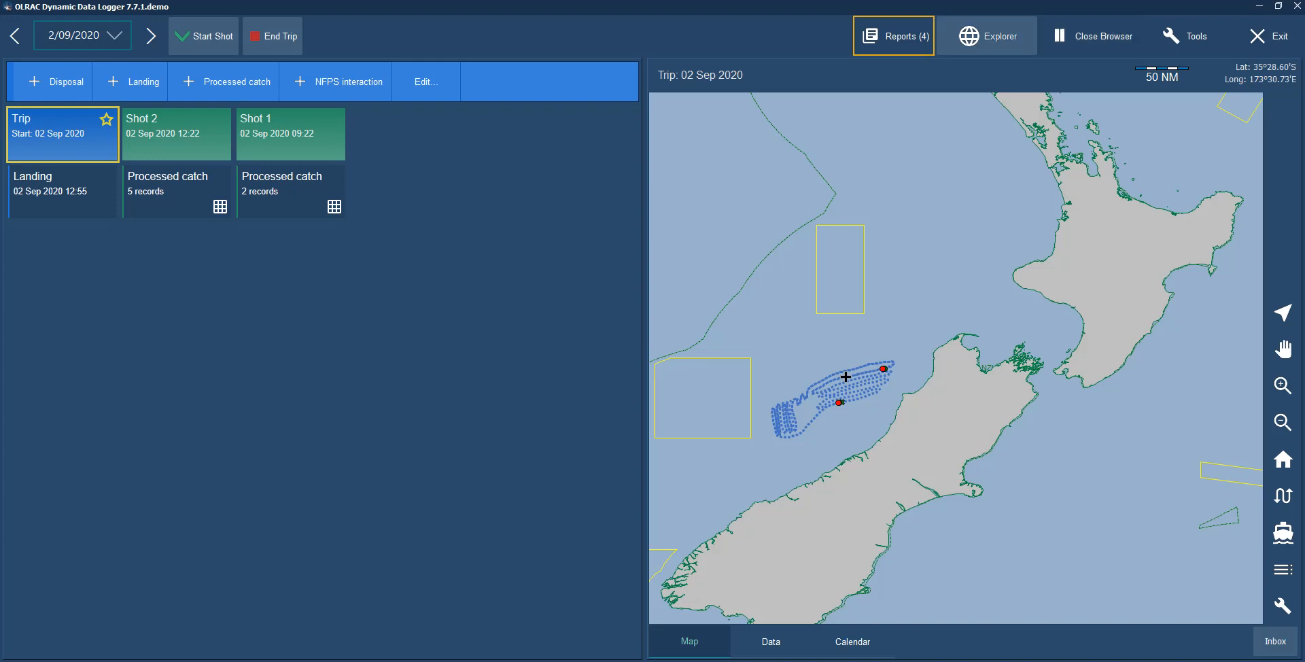
Open the Explorer and display the Catches, Estimated - Hauls dataset on the map.
{"action": "left_click", "coordinate": [987, 36]}
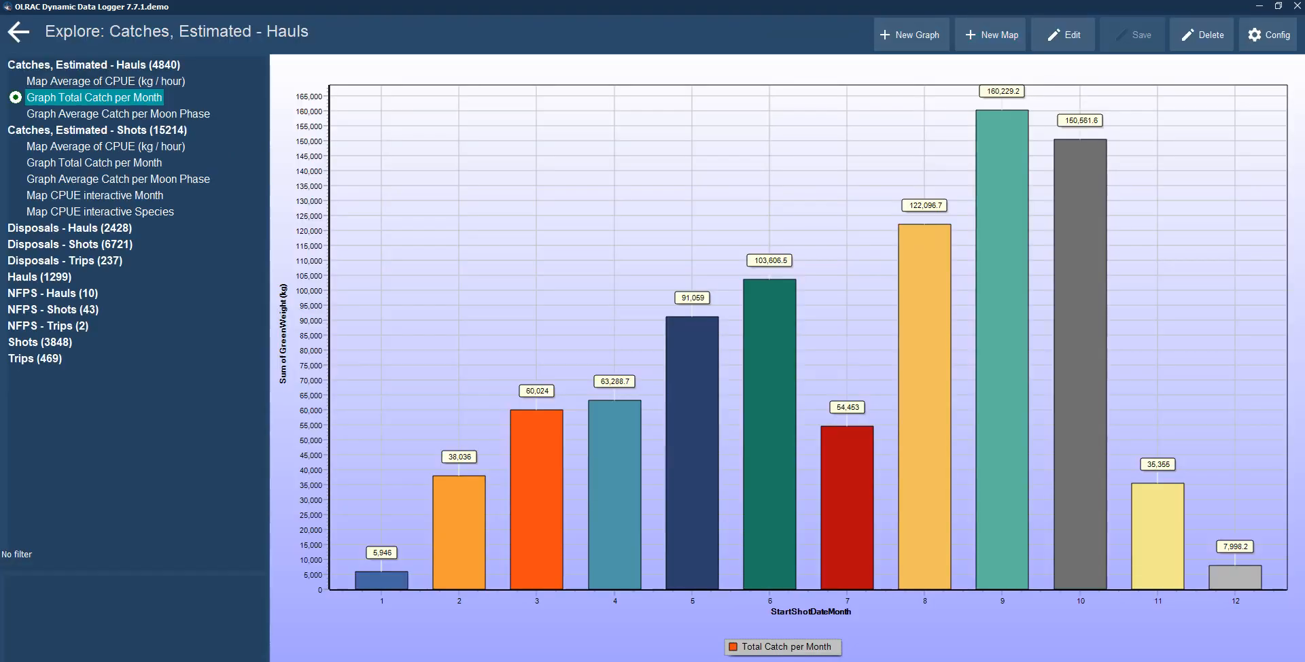
{"action": "left_click", "coordinate": [94, 65]}
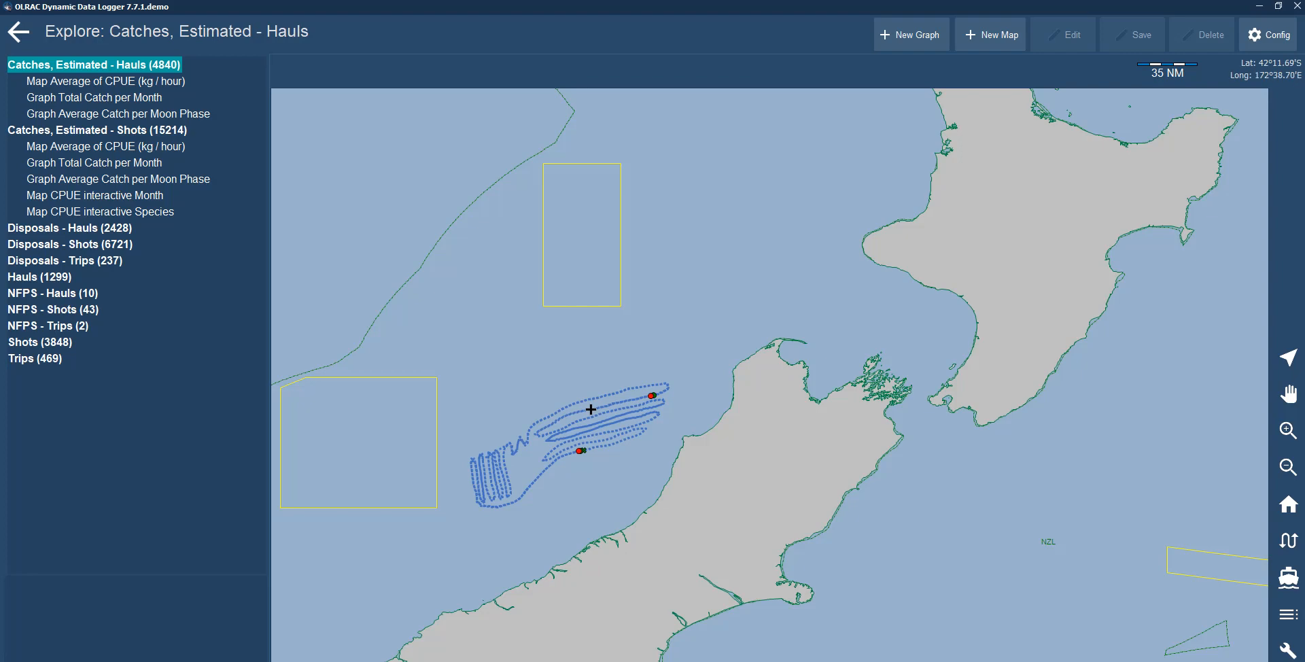
Pan and zoom the map to examine the haul positions around Tasmania.
{"action": "left_click_drag", "start_coordinate": [591, 409], "coordinate": [1038, 402]}
{"action": "scroll", "coordinate": [1038, 401], "scroll_direction": "down", "scroll_amount": 3}
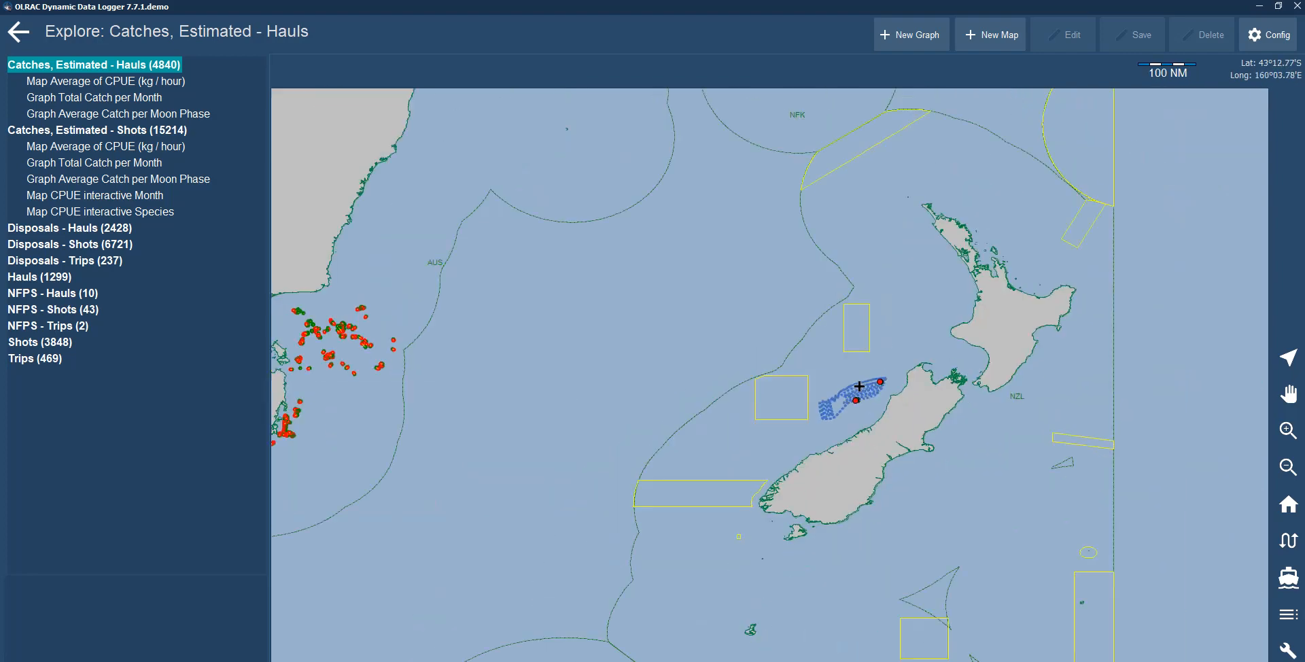
{"action": "left_click_drag", "start_coordinate": [859, 386], "coordinate": [1254, 397]}
{"action": "mouse_move", "coordinate": [1254, 396]}
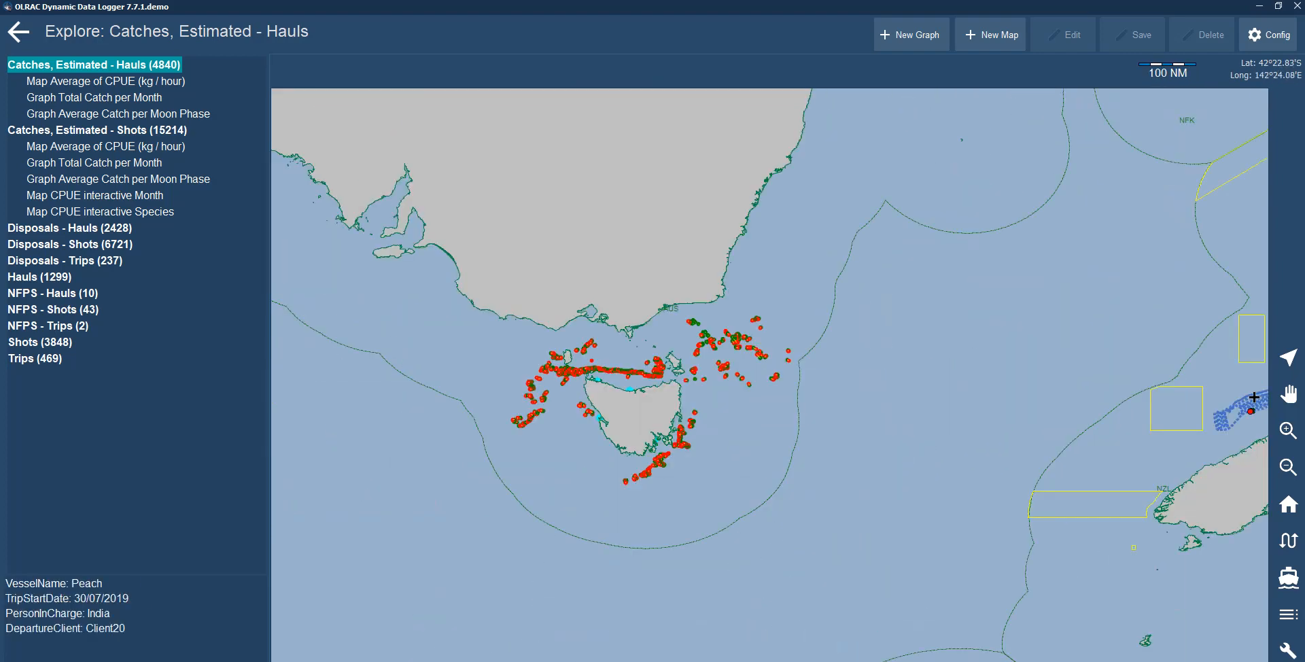
{"action": "left_click", "coordinate": [1288, 430]}
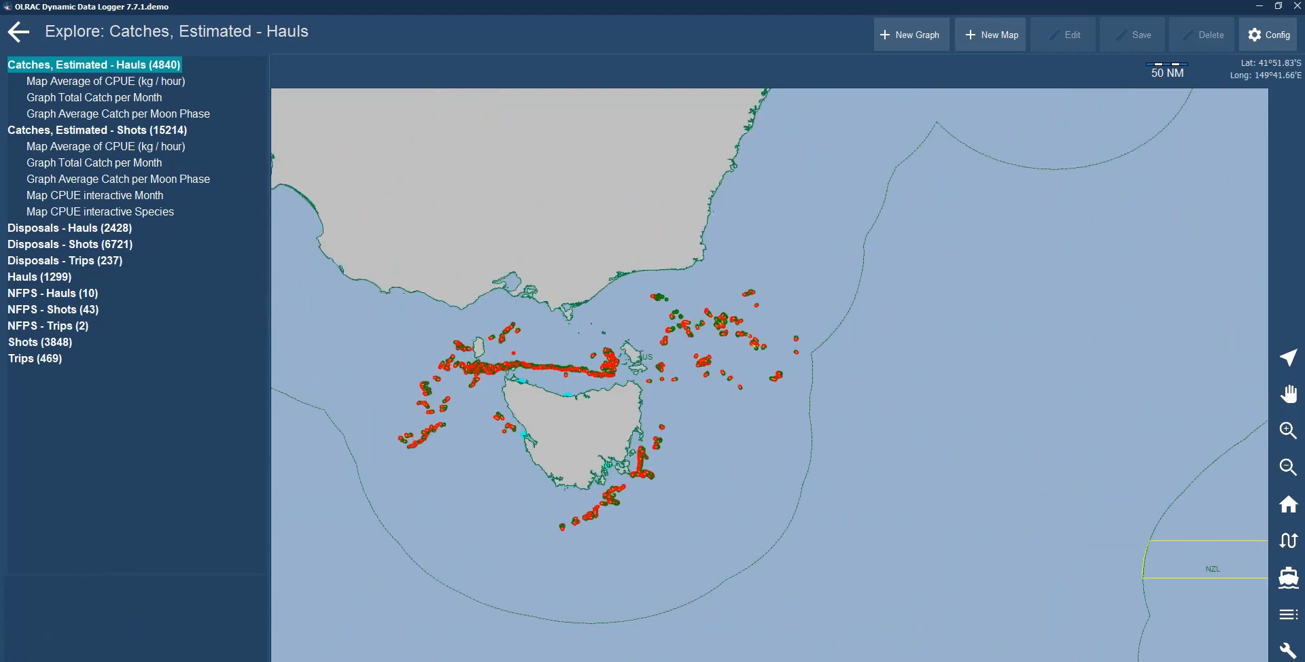
{"action": "left_click_drag", "start_coordinate": [621, 426], "coordinate": [771, 432]}
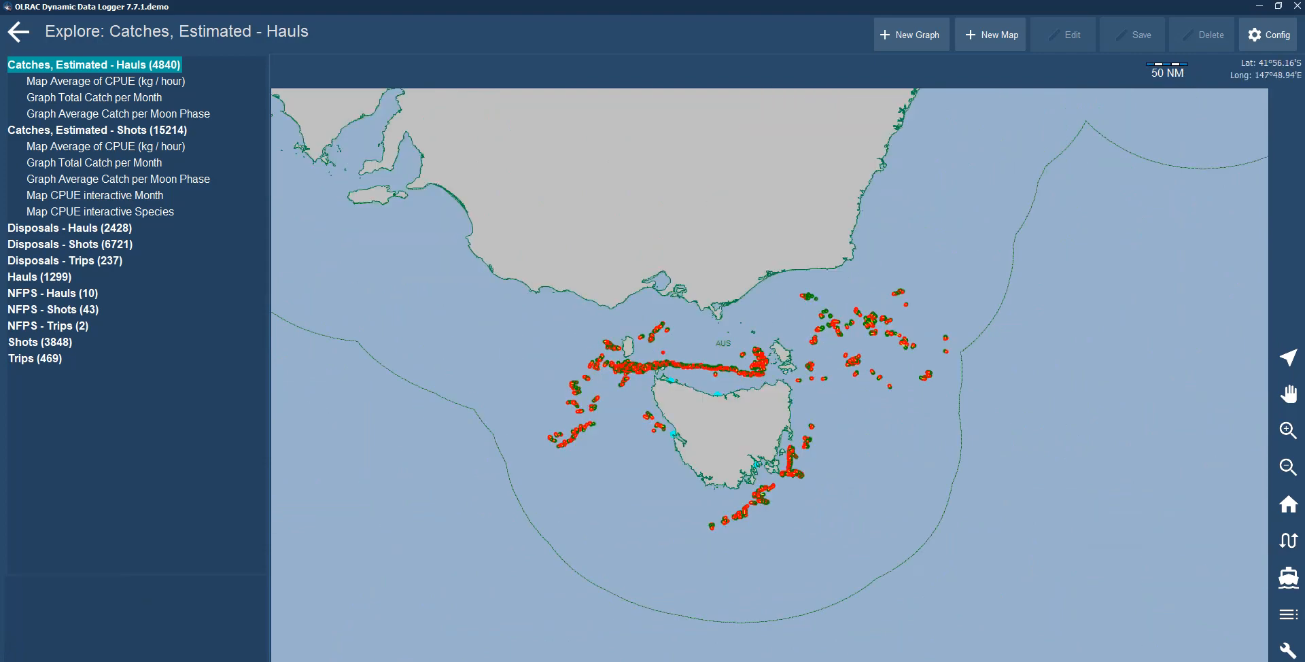
{"action": "scroll", "coordinate": [770, 434], "scroll_direction": "up", "scroll_amount": 1}
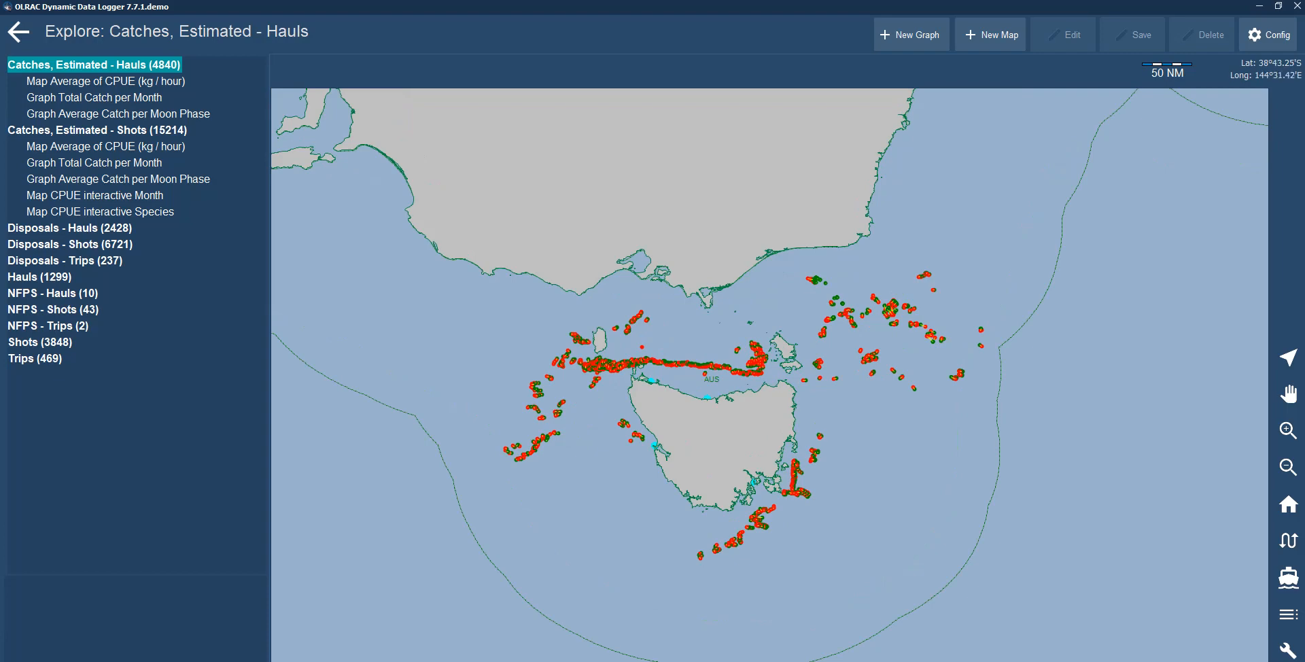
{"action": "mouse_move", "coordinate": [683, 366]}
Display the Trips and then the Shots datasets on the map.
{"action": "left_click", "coordinate": [35, 358]}
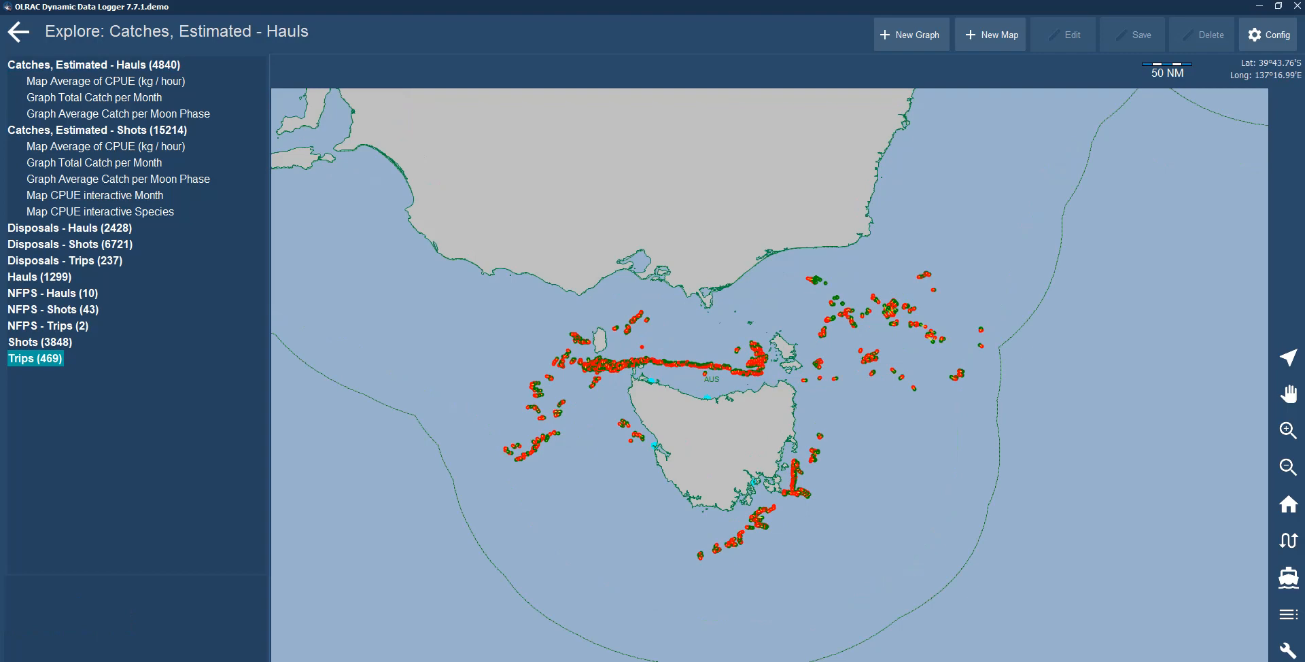
{"action": "left_click", "coordinate": [40, 342]}
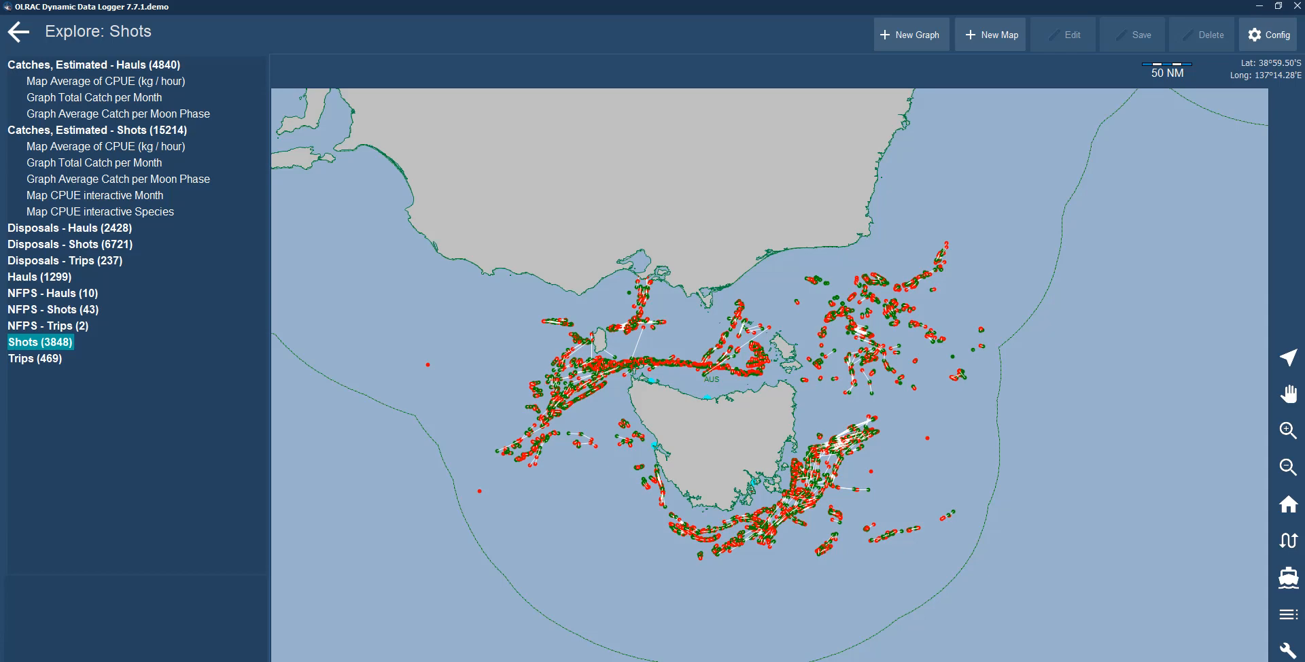
Open the hauls Map Average of CPUE (kg / hour) and zoom in on it.
{"action": "left_click", "coordinate": [105, 81]}
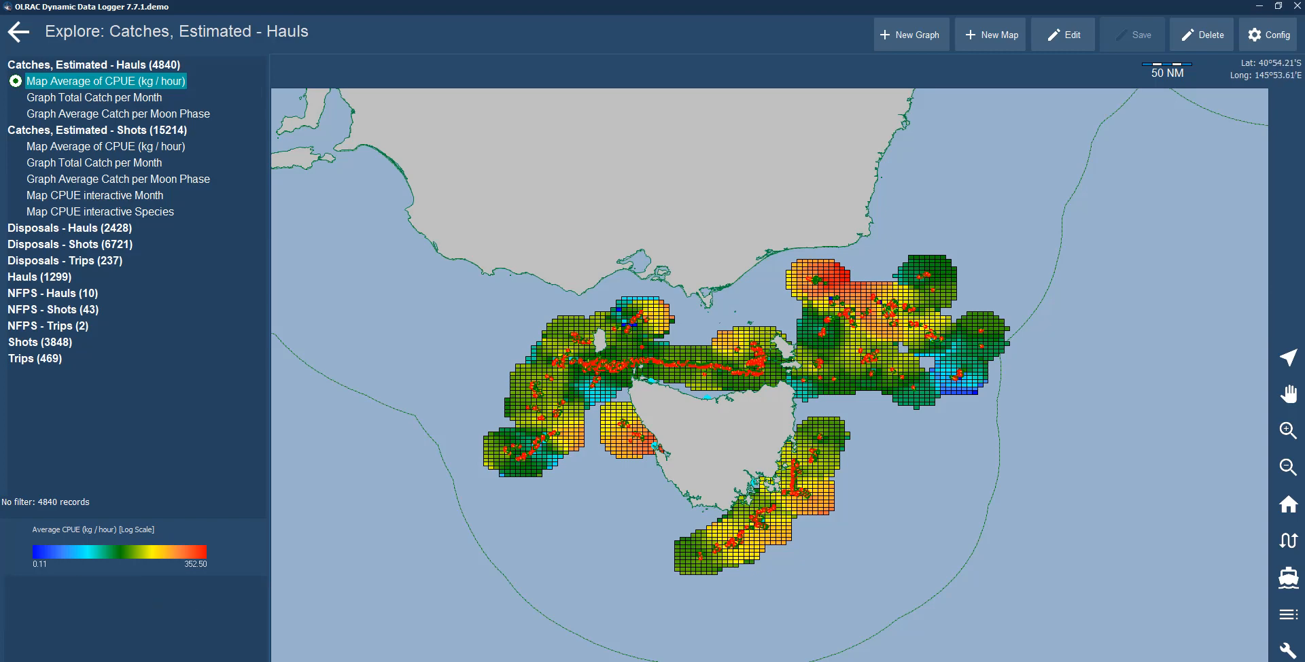
{"action": "scroll", "coordinate": [770, 384], "scroll_direction": "up", "scroll_amount": 1}
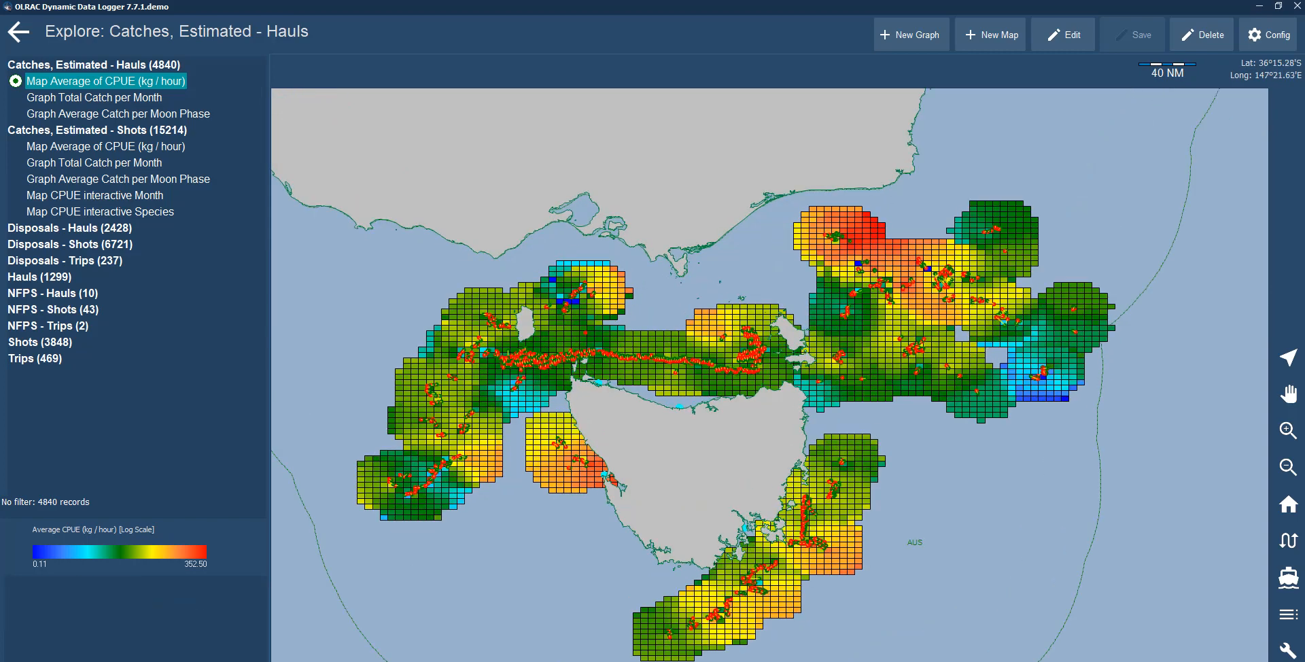
Edit the CPUE map, open its Species filter, and sort the species list by record count.
{"action": "left_click", "coordinate": [1062, 34]}
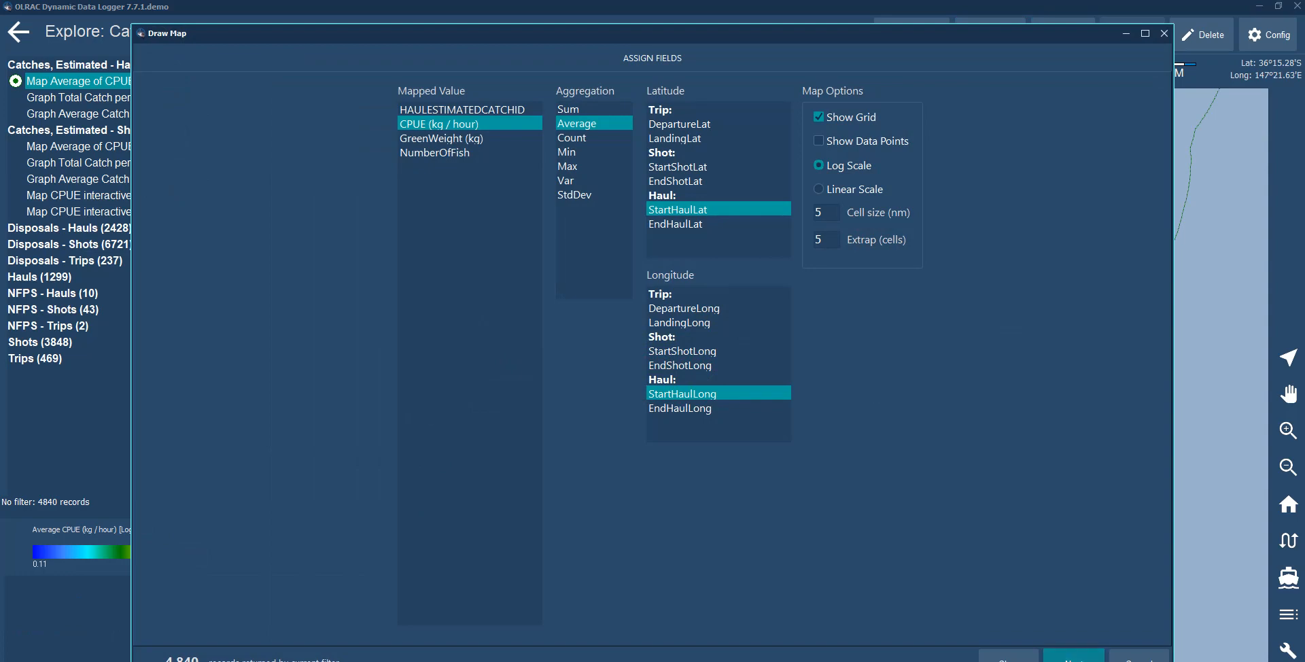
{"action": "left_click", "coordinate": [1074, 658]}
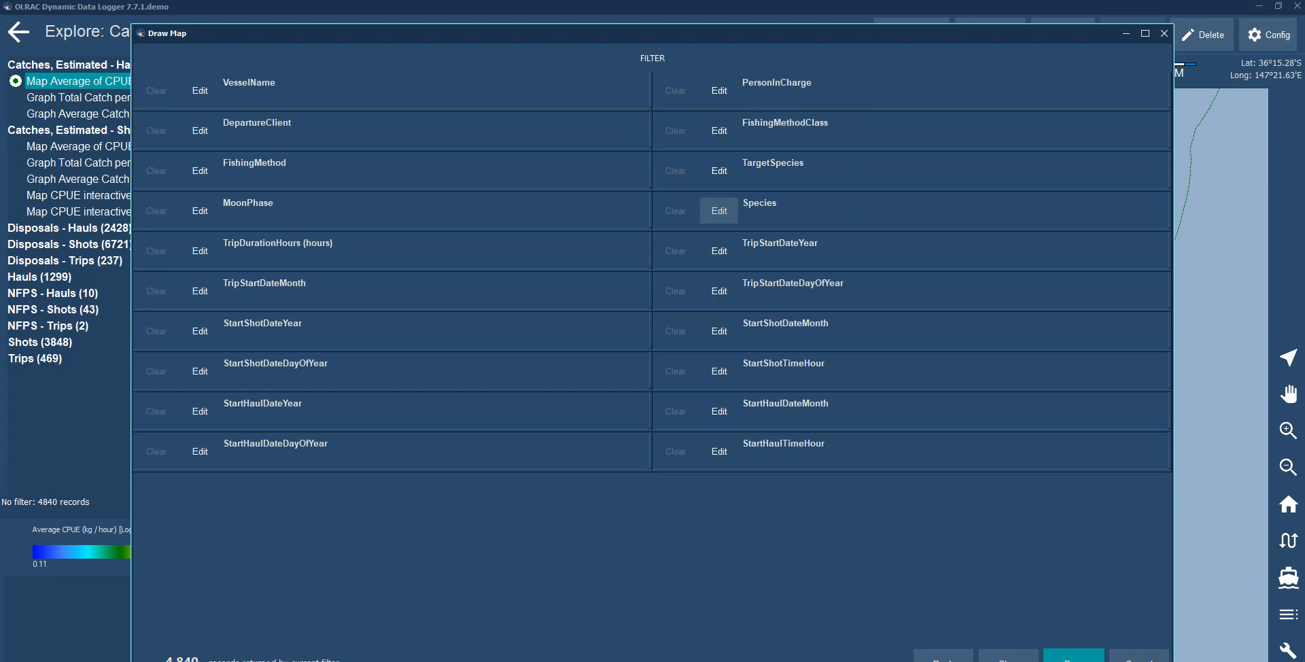
{"action": "left_click", "coordinate": [719, 211]}
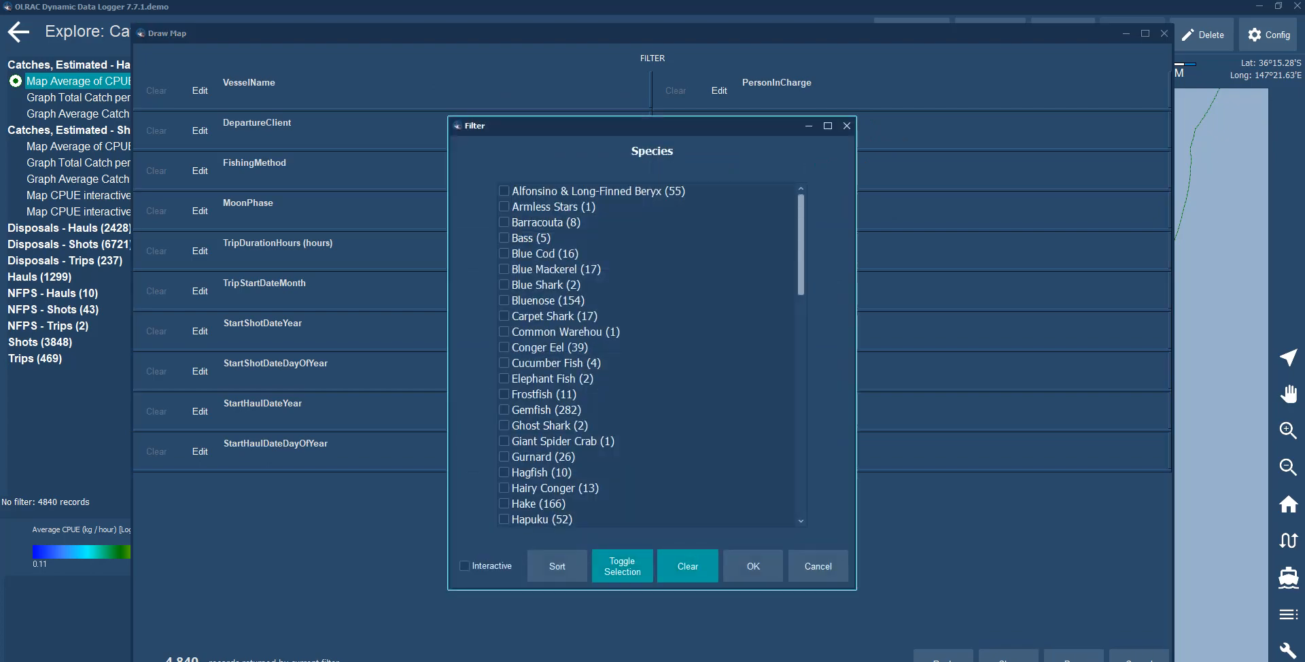
{"action": "left_click", "coordinate": [622, 566]}
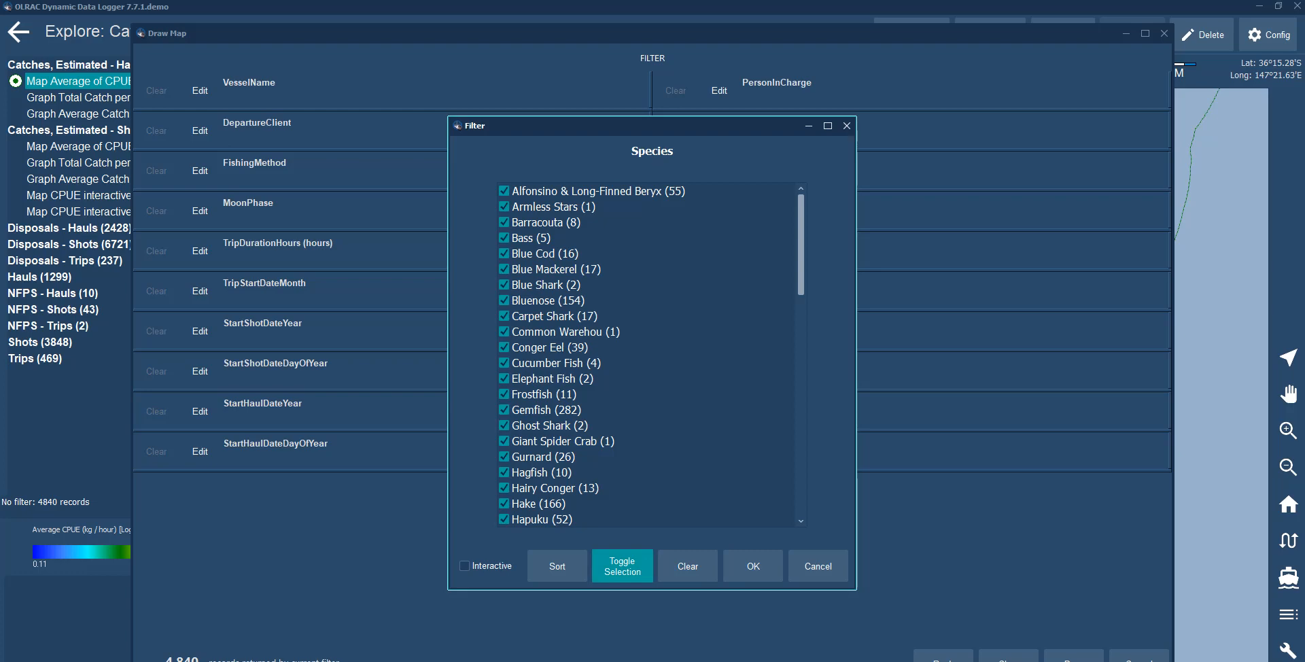
{"action": "left_click", "coordinate": [622, 566]}
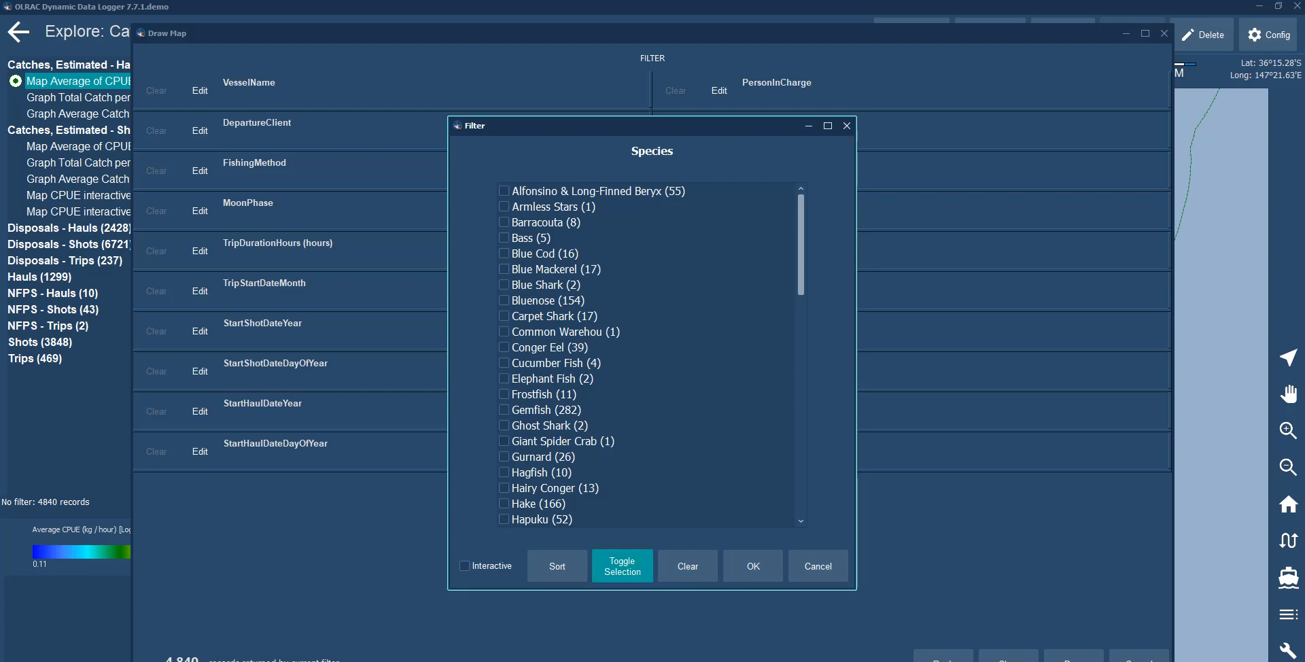
{"action": "left_click", "coordinate": [556, 566]}
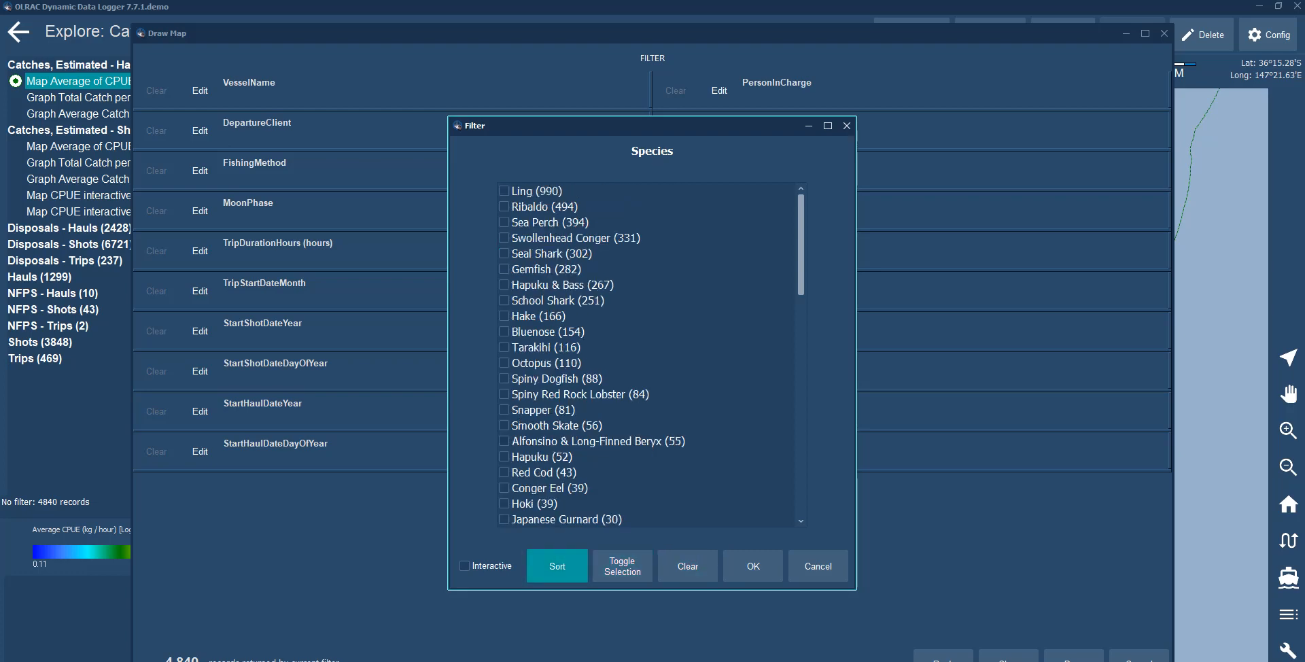
Tick Ling through Tarakihi in the species filter, make it Interactive, confirm, and redraw the map.
{"action": "left_click", "coordinate": [504, 190]}
{"action": "left_click", "coordinate": [504, 206]}
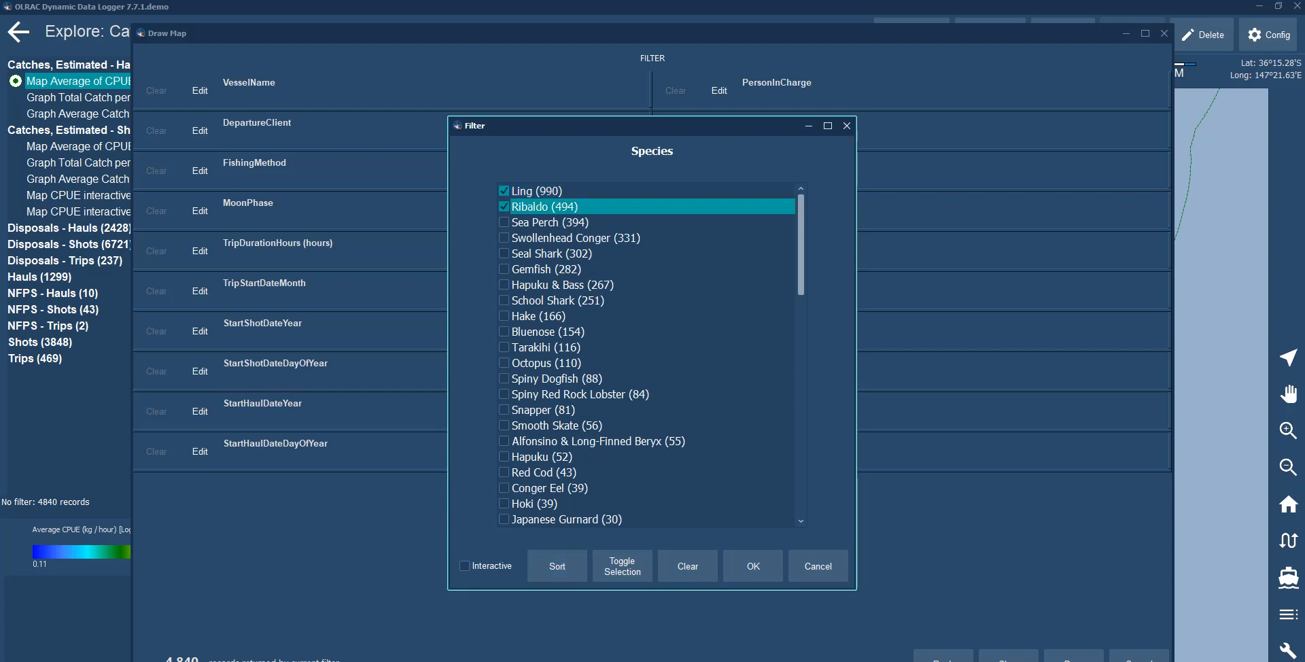
{"action": "left_click", "coordinate": [504, 222]}
{"action": "left_click", "coordinate": [504, 238]}
{"action": "left_click", "coordinate": [504, 253]}
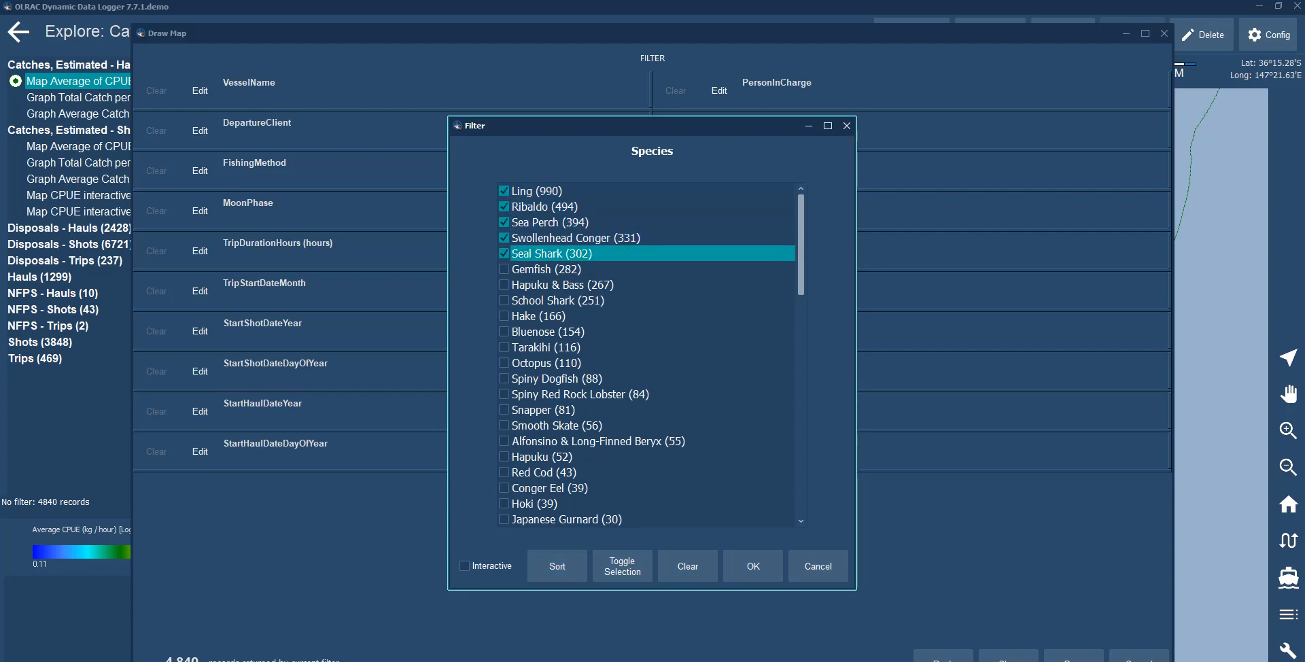
{"action": "left_click", "coordinate": [503, 268]}
{"action": "left_click", "coordinate": [504, 284]}
{"action": "left_click", "coordinate": [504, 299]}
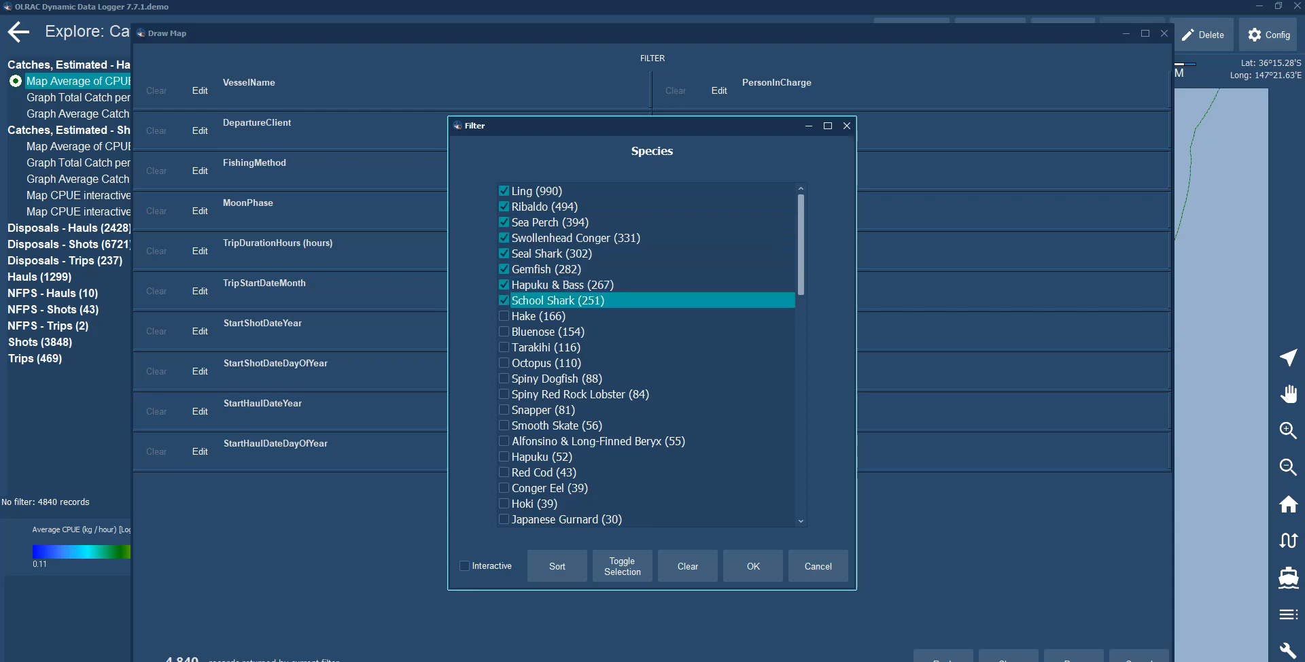
{"action": "left_click", "coordinate": [503, 315]}
{"action": "left_click", "coordinate": [503, 331]}
{"action": "left_click", "coordinate": [504, 346]}
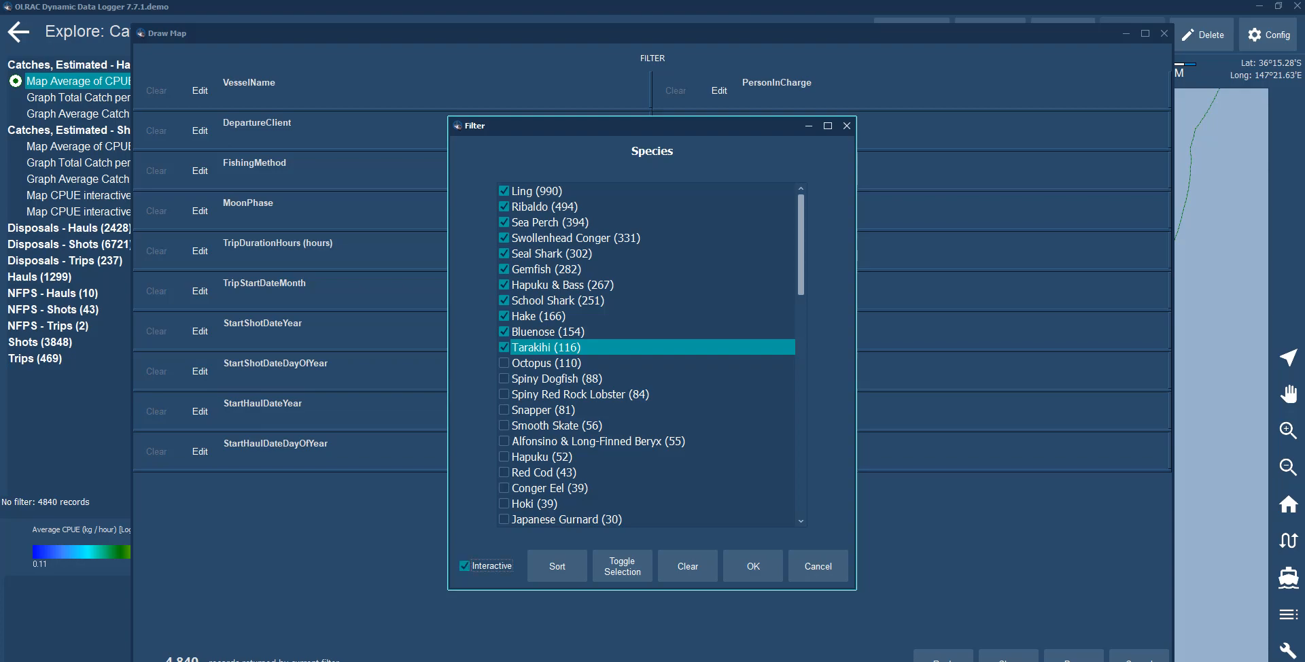
{"action": "left_click", "coordinate": [753, 566]}
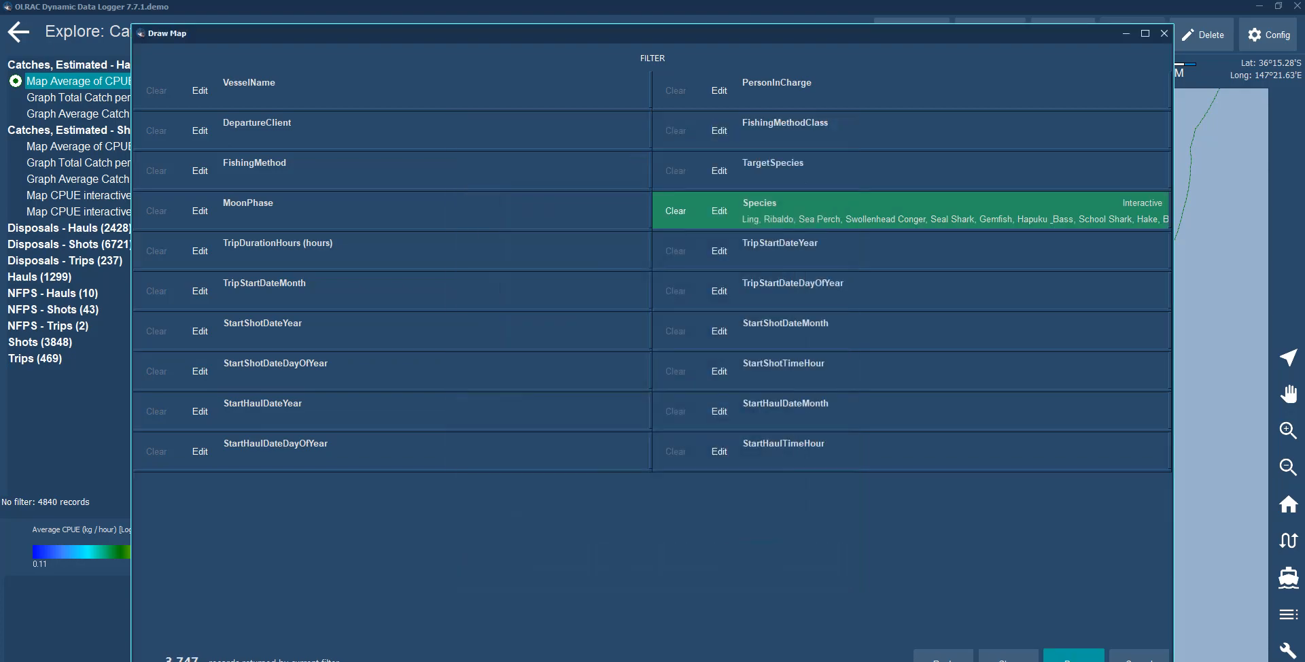
{"action": "left_click", "coordinate": [1073, 655]}
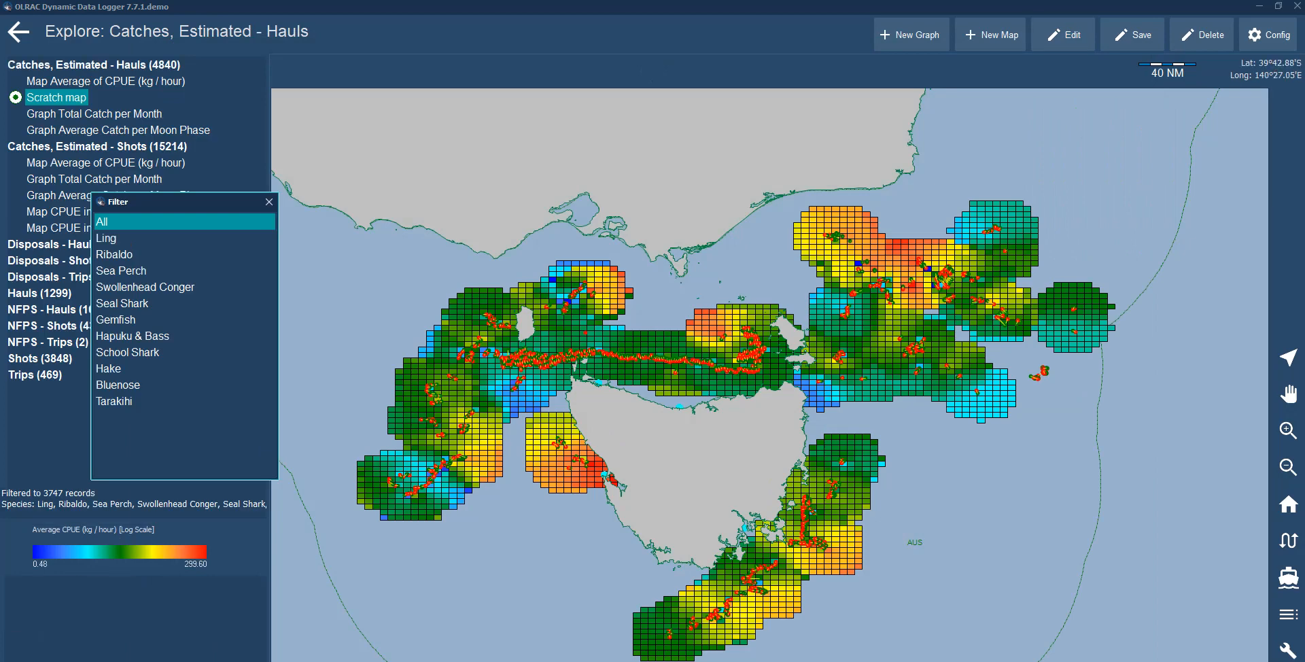
Use the interactive species filter to view the CPUE map for Ling, School Shark and Bluenose, then close it.
{"action": "left_click_drag", "start_coordinate": [170, 202], "coordinate": [277, 119]}
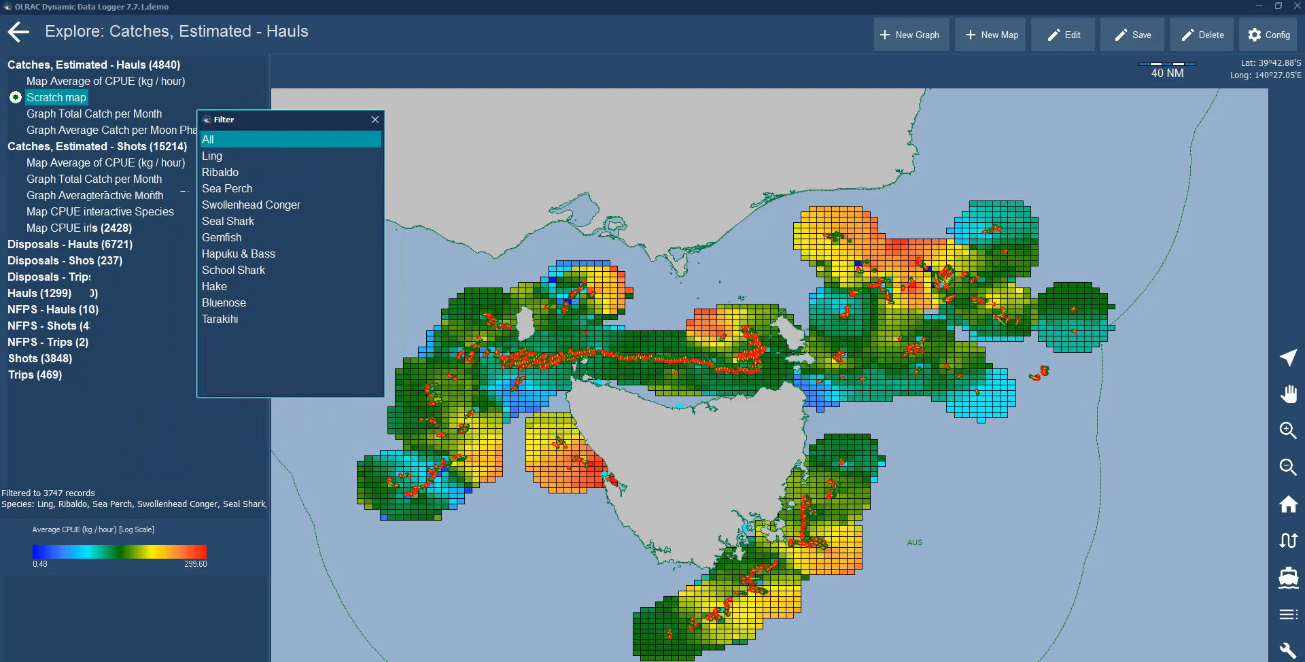
{"action": "left_click", "coordinate": [212, 156]}
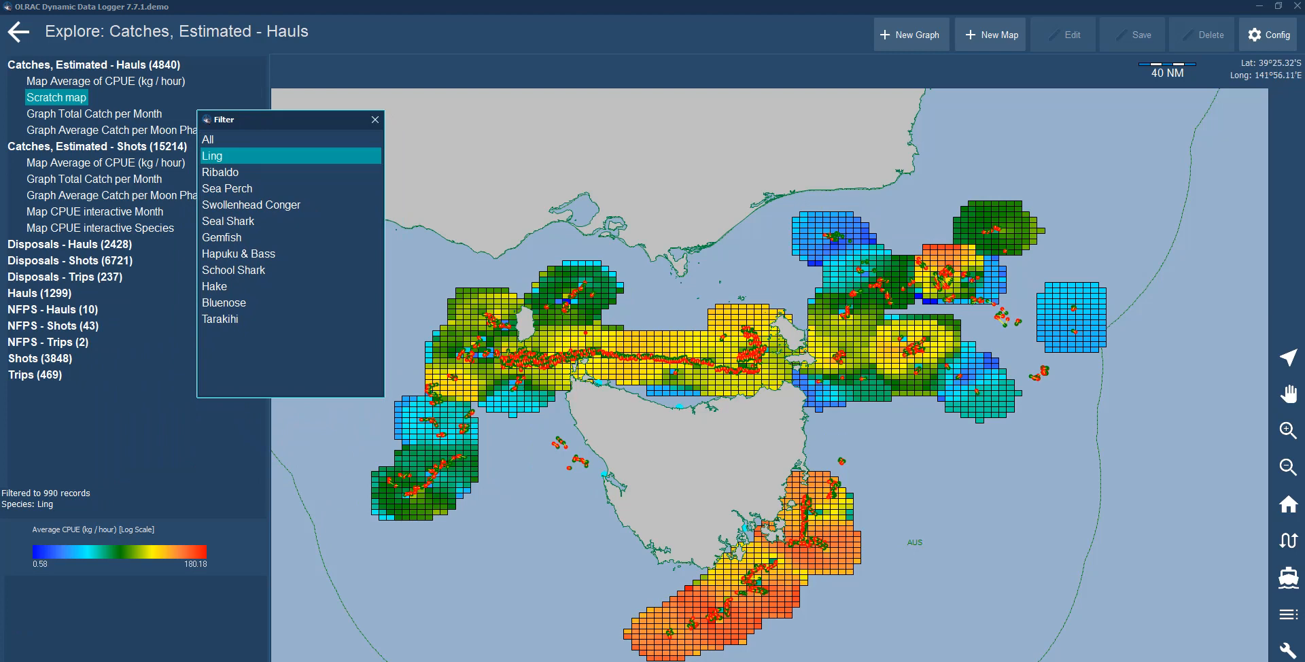
{"action": "left_click", "coordinate": [234, 270]}
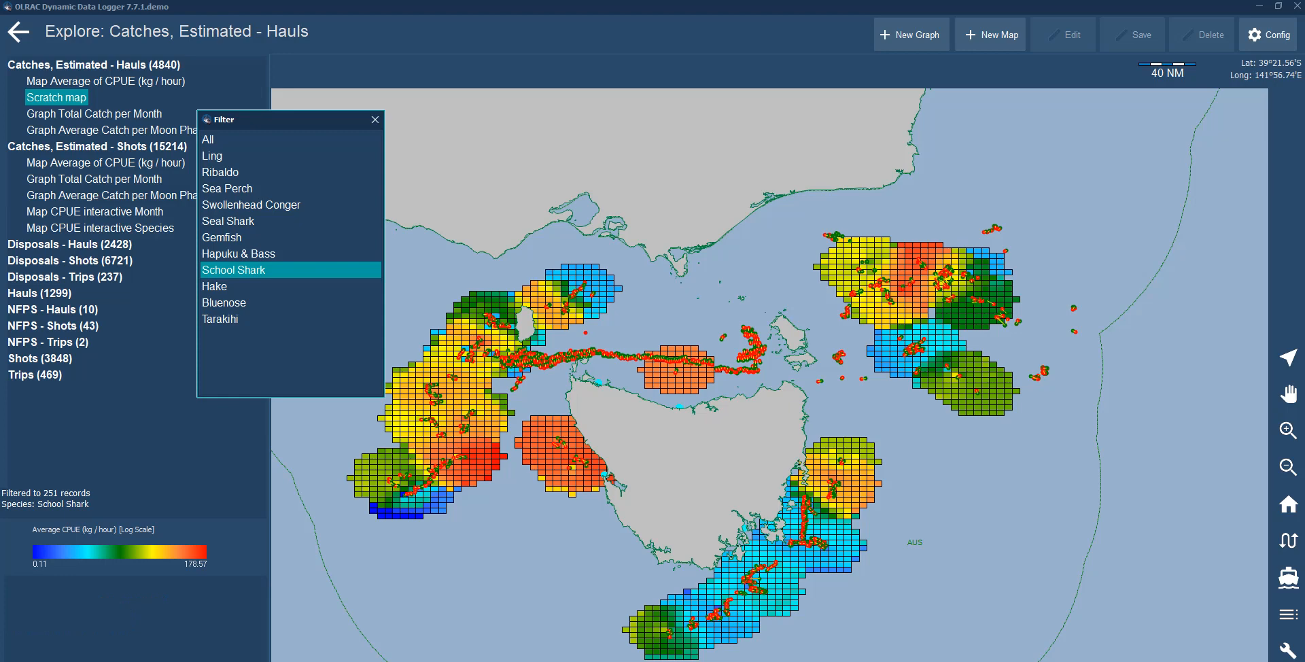
{"action": "left_click", "coordinate": [223, 302]}
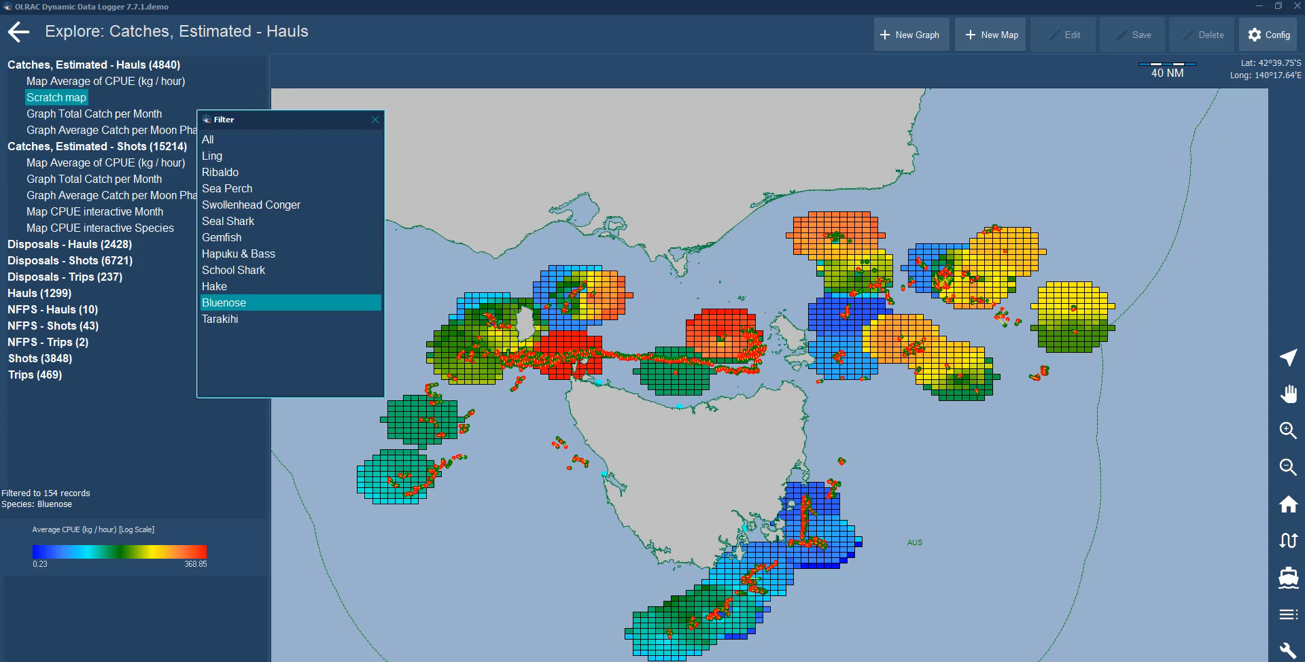
{"action": "left_click", "coordinate": [375, 119]}
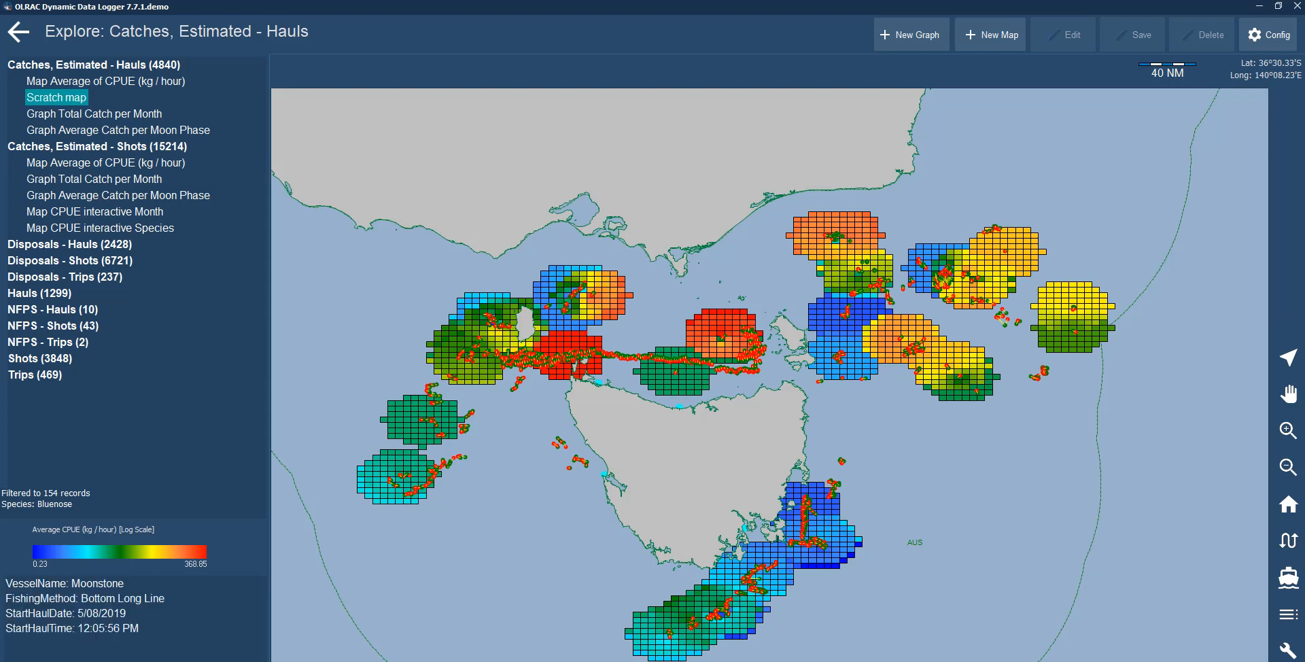
Edit the Graph Average Catch per Moon Phase, open its Species filter, and sort the list by record count.
{"action": "left_click", "coordinate": [118, 130]}
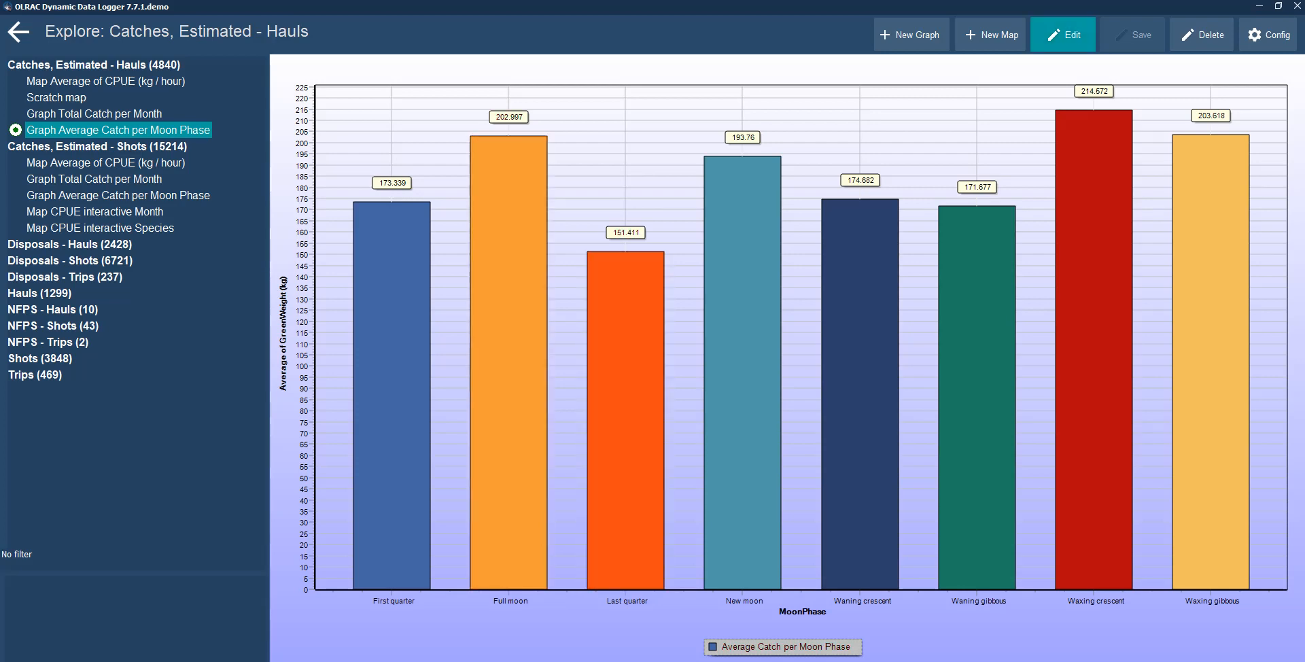
{"action": "left_click", "coordinate": [1062, 34]}
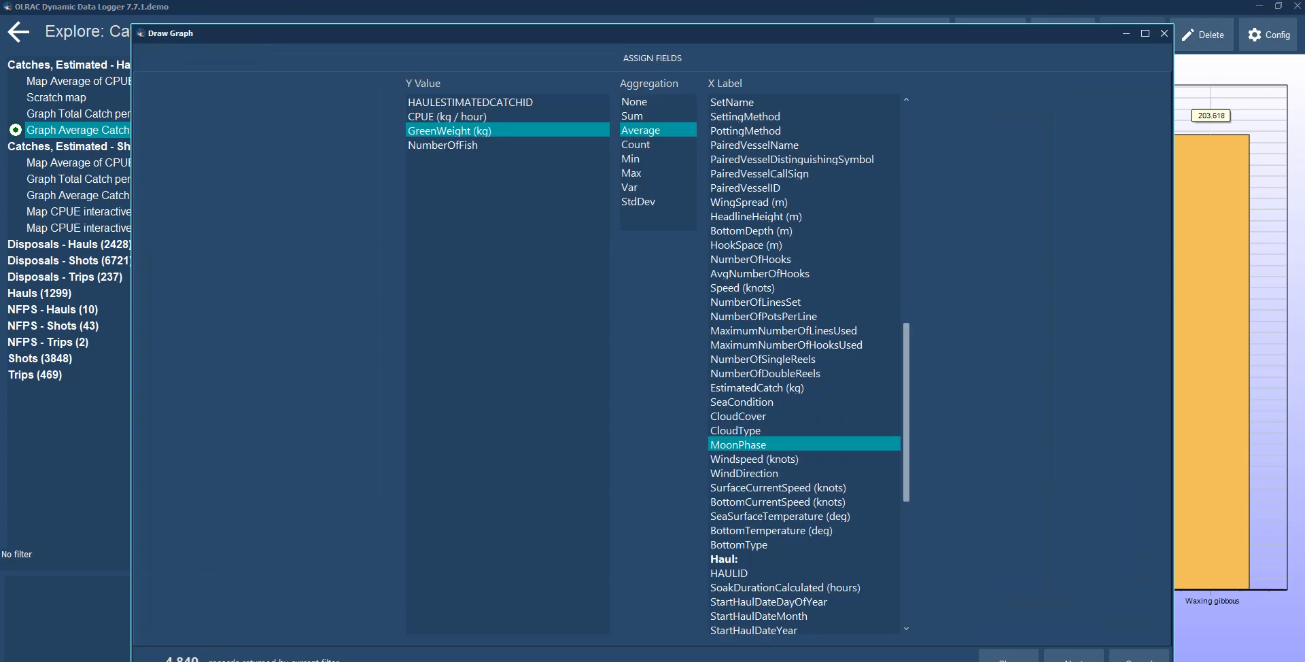
{"action": "left_click", "coordinate": [1074, 656]}
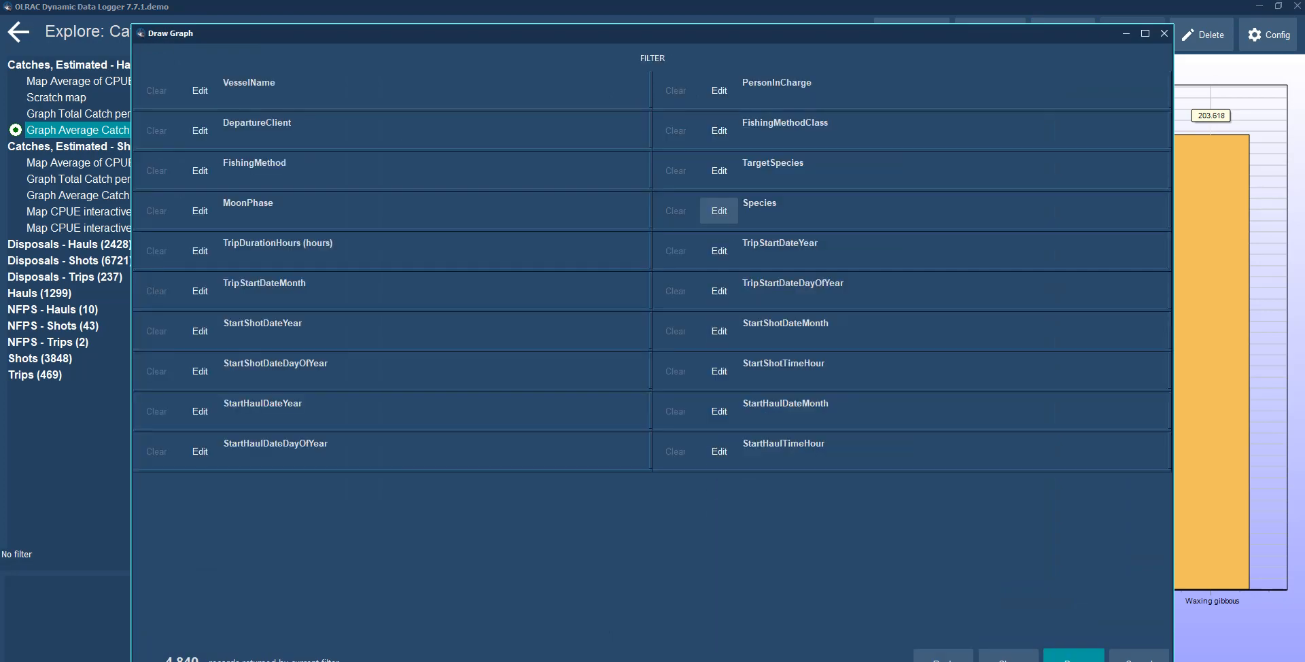
{"action": "left_click", "coordinate": [718, 211]}
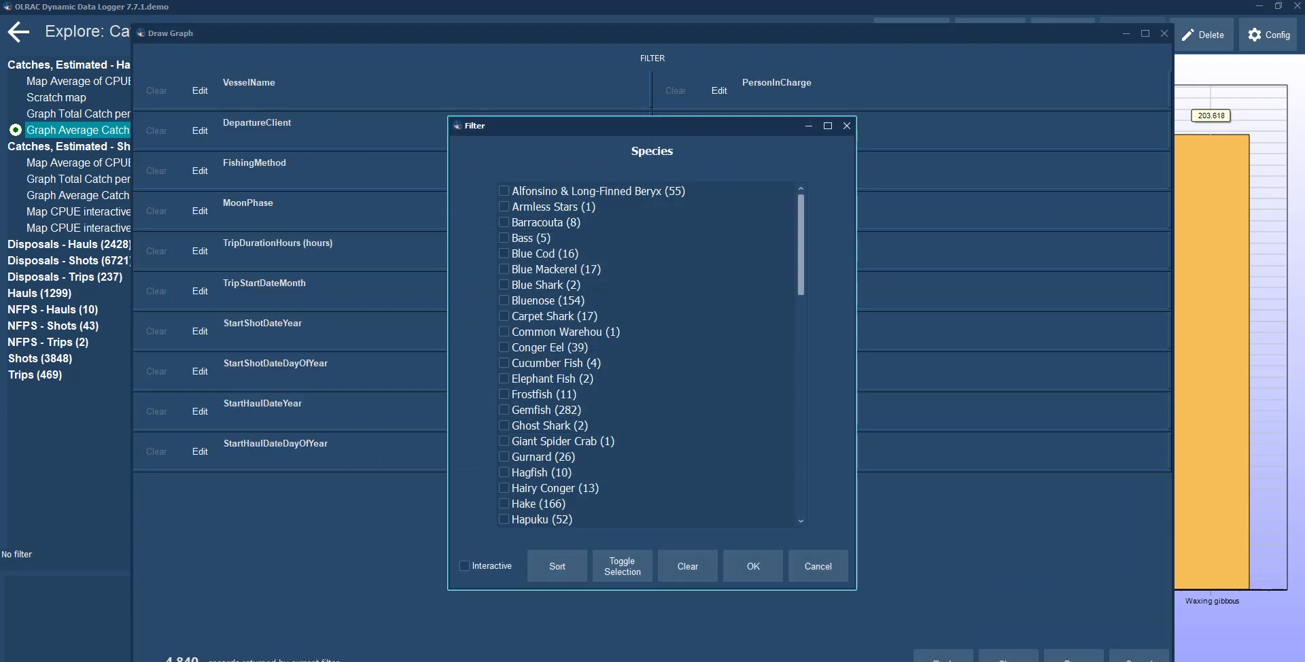
{"action": "left_click", "coordinate": [622, 566]}
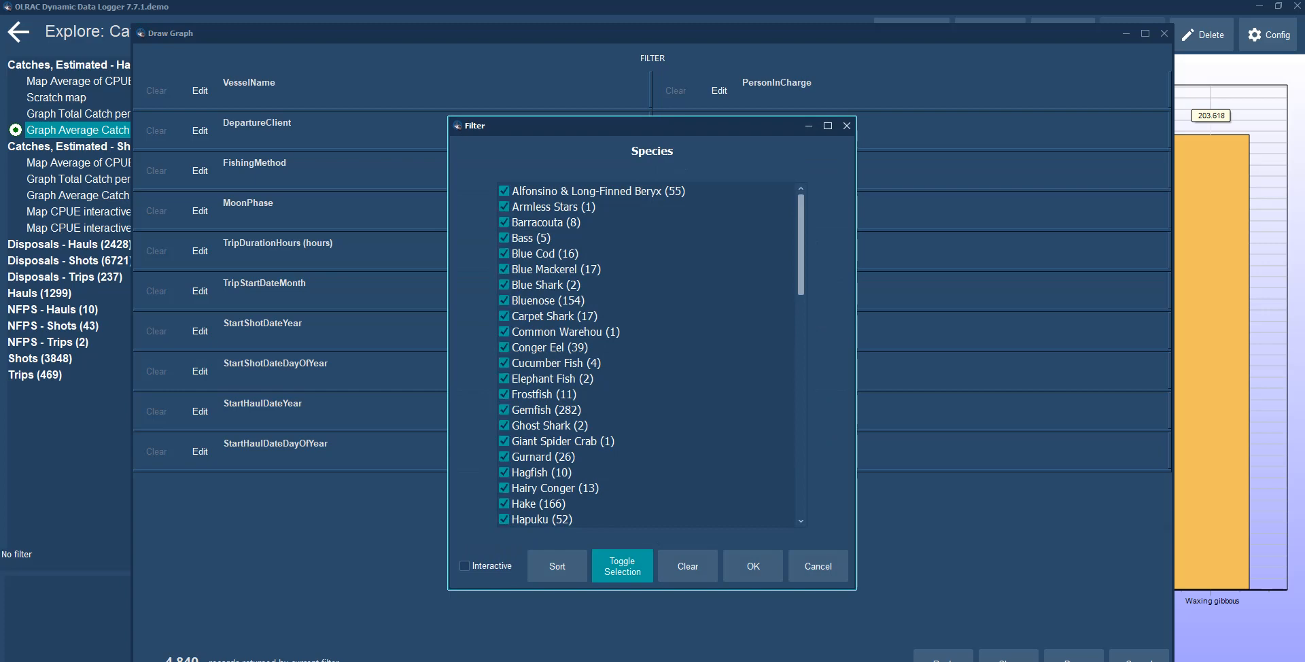
{"action": "left_click", "coordinate": [622, 566]}
{"action": "left_click", "coordinate": [556, 566]}
Tick Ribaldo, Gemfish, Hake and Tarakihi in the species filter, confirm, and redraw the moon-phase graph.
{"action": "left_click", "coordinate": [504, 207]}
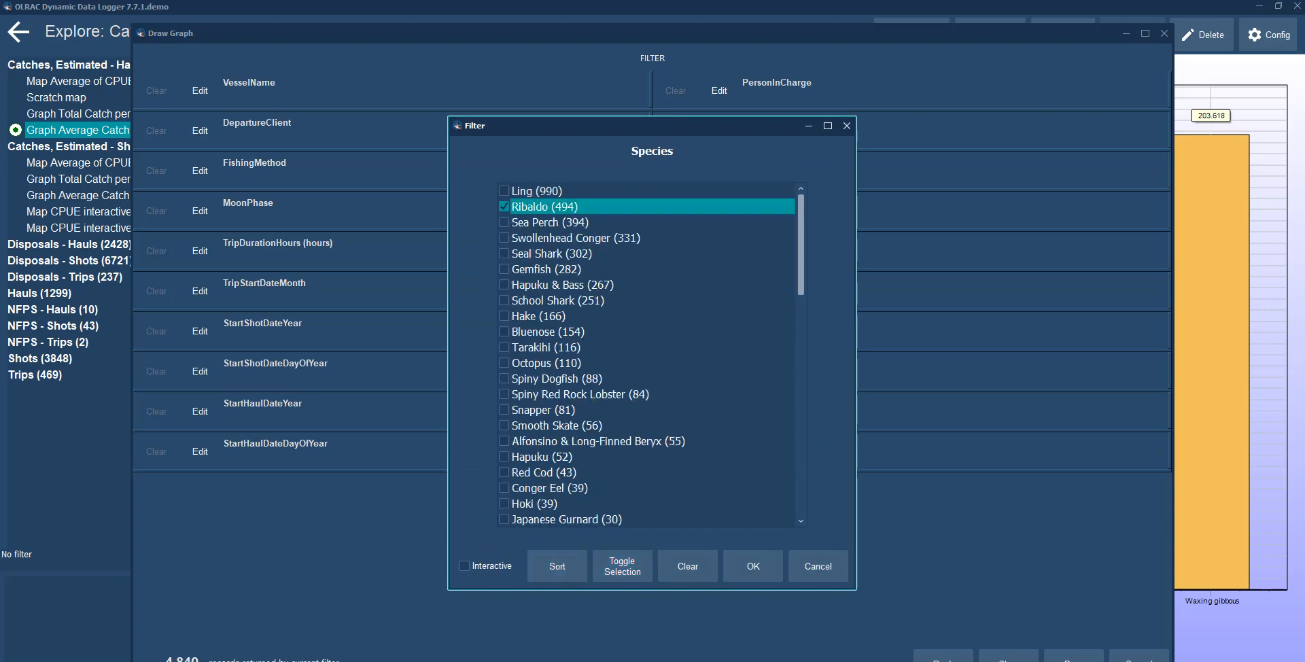
{"action": "left_click", "coordinate": [503, 269]}
{"action": "left_click", "coordinate": [503, 316]}
{"action": "left_click", "coordinate": [504, 347]}
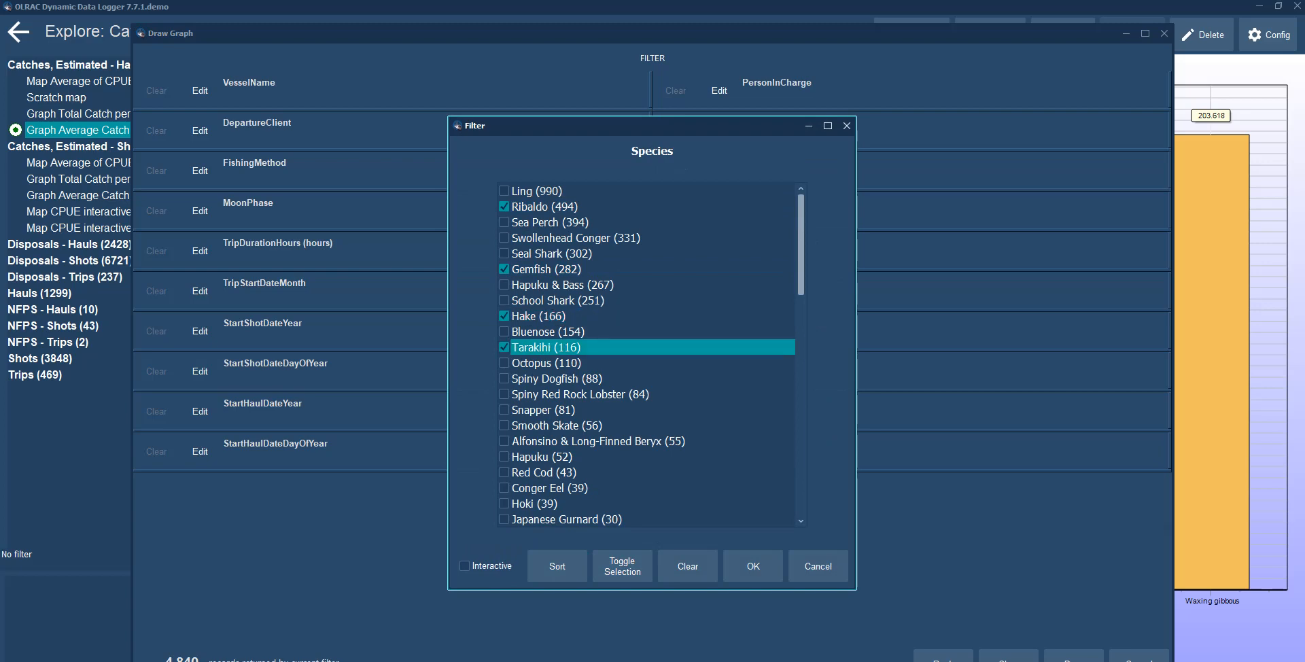
{"action": "left_click", "coordinate": [753, 566]}
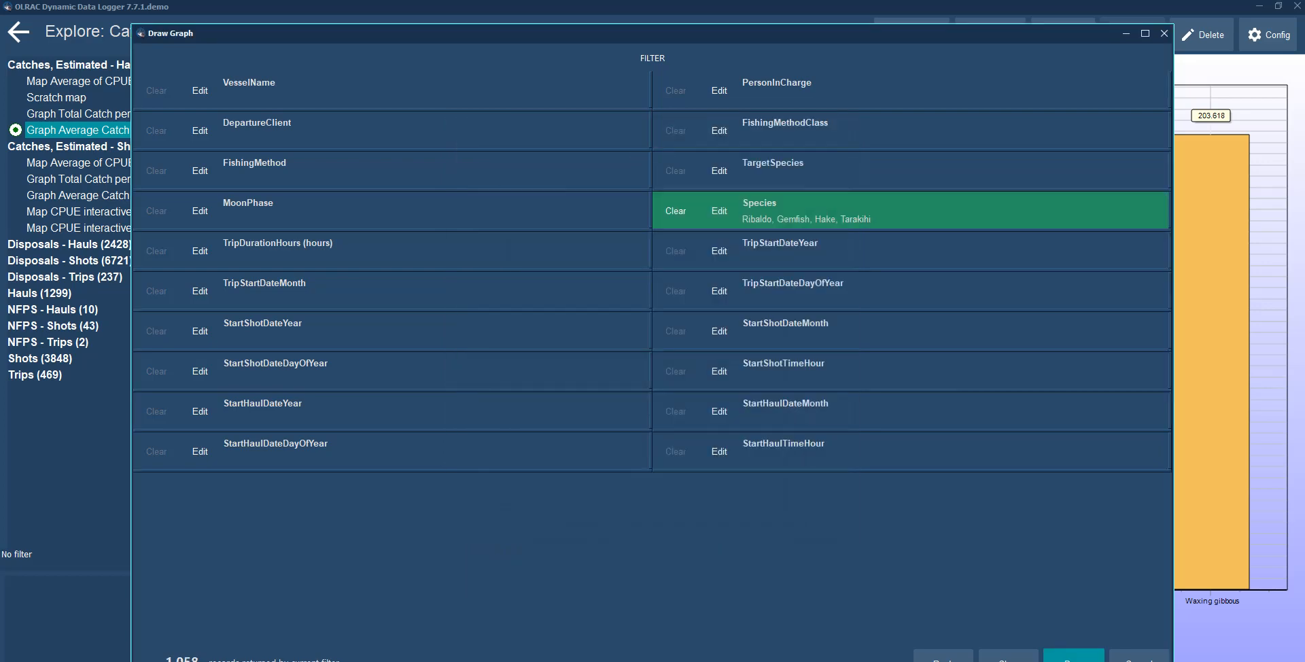
{"action": "left_click", "coordinate": [1073, 658]}
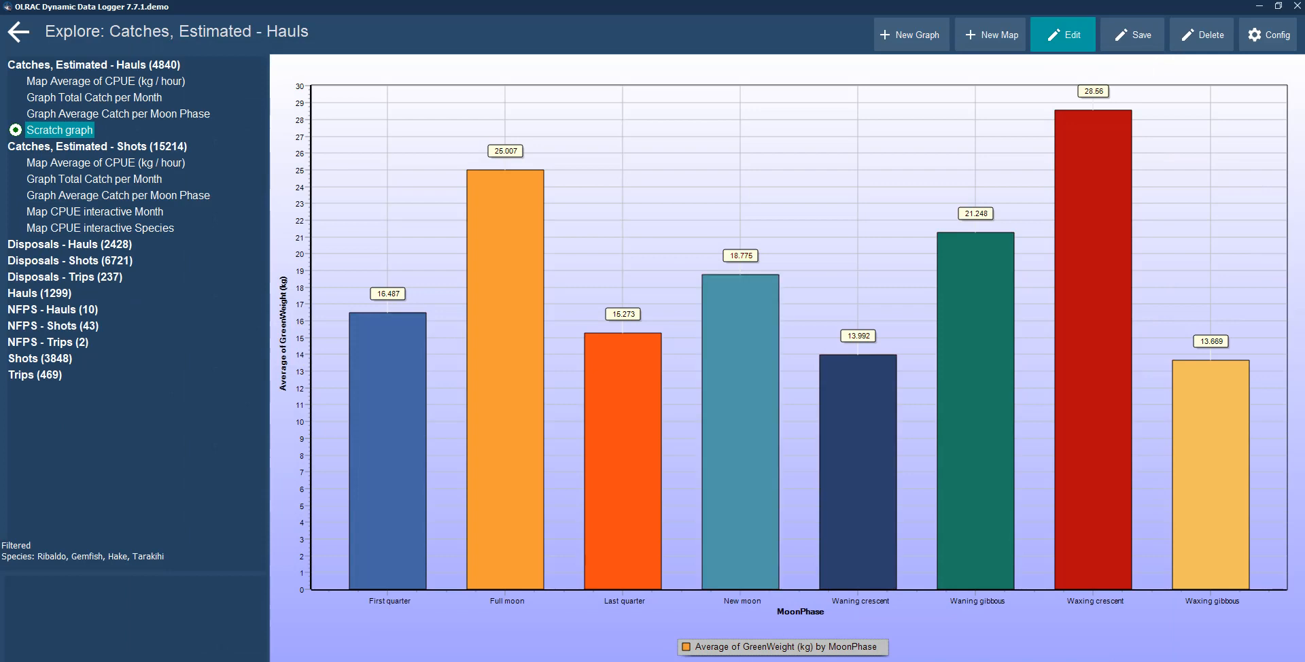
Edit the graph again, make its Species filter Interactive, confirm, and redraw the graph.
{"action": "left_click", "coordinate": [1063, 35]}
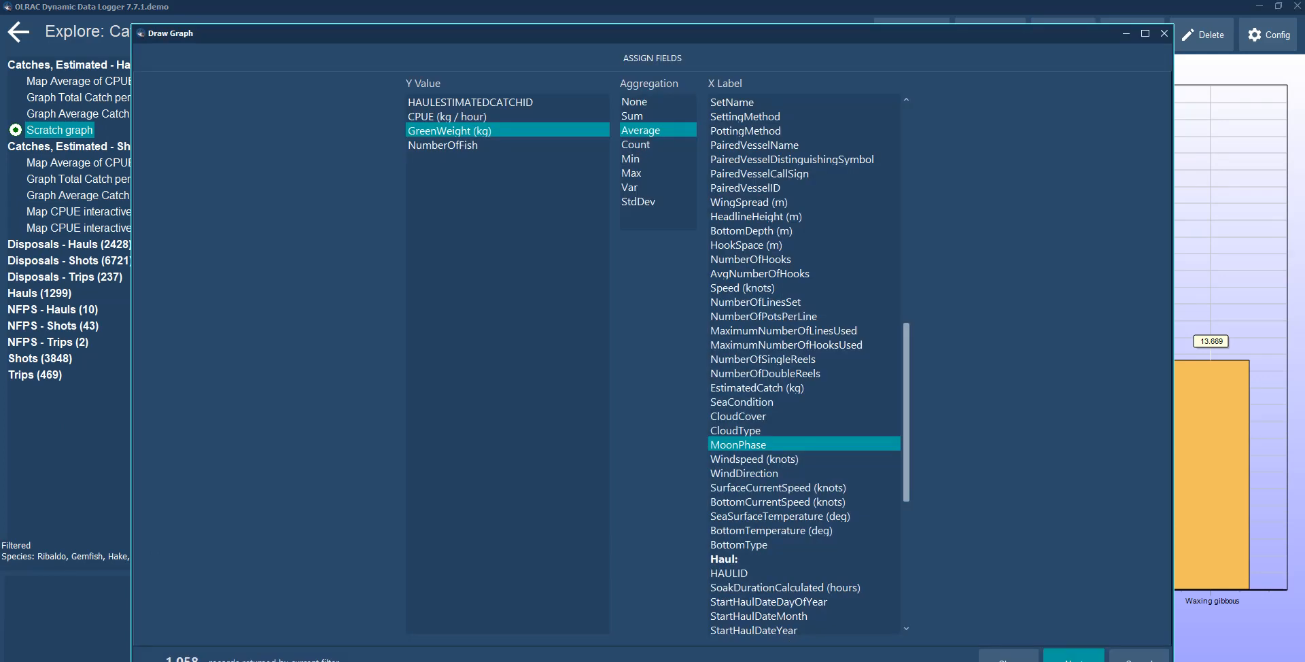
{"action": "left_click", "coordinate": [1074, 657]}
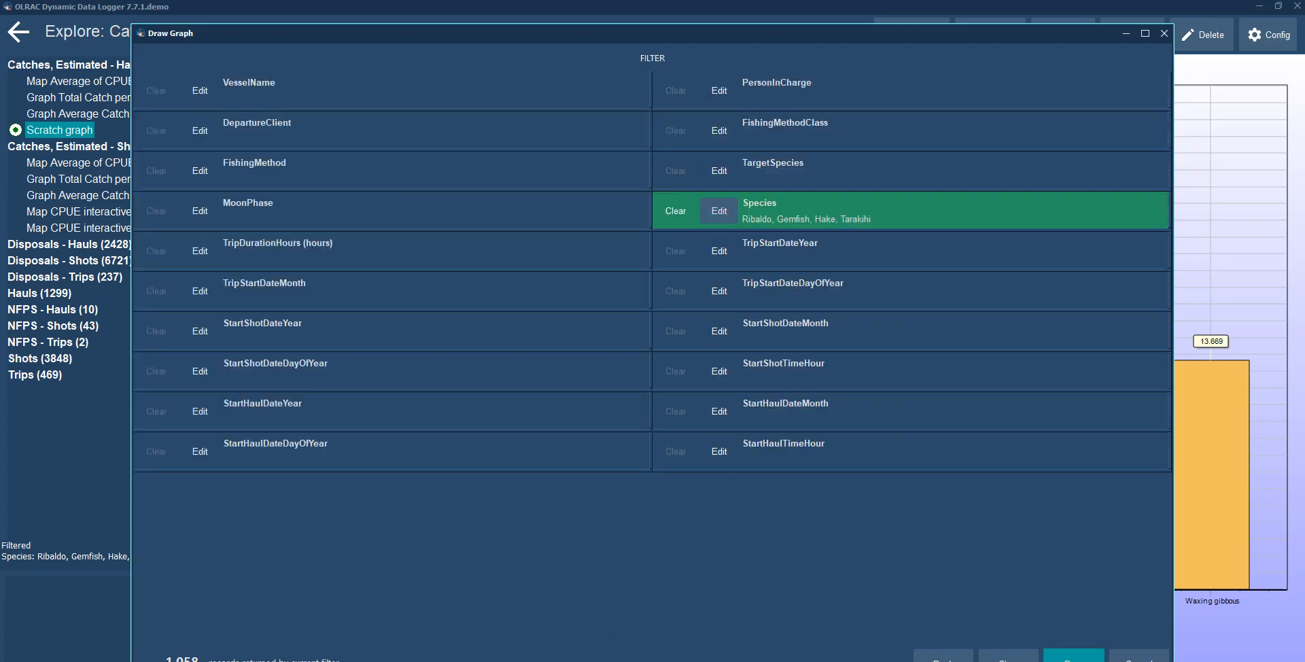
{"action": "left_click", "coordinate": [719, 211]}
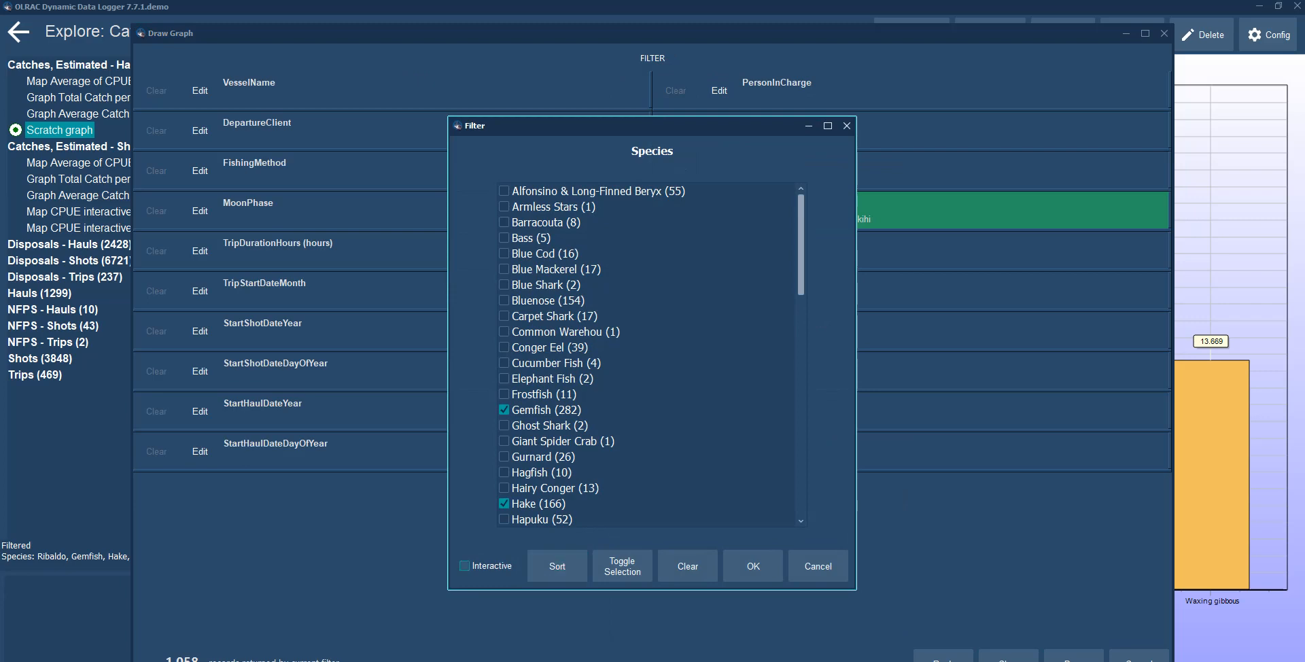
{"action": "left_click", "coordinate": [753, 566]}
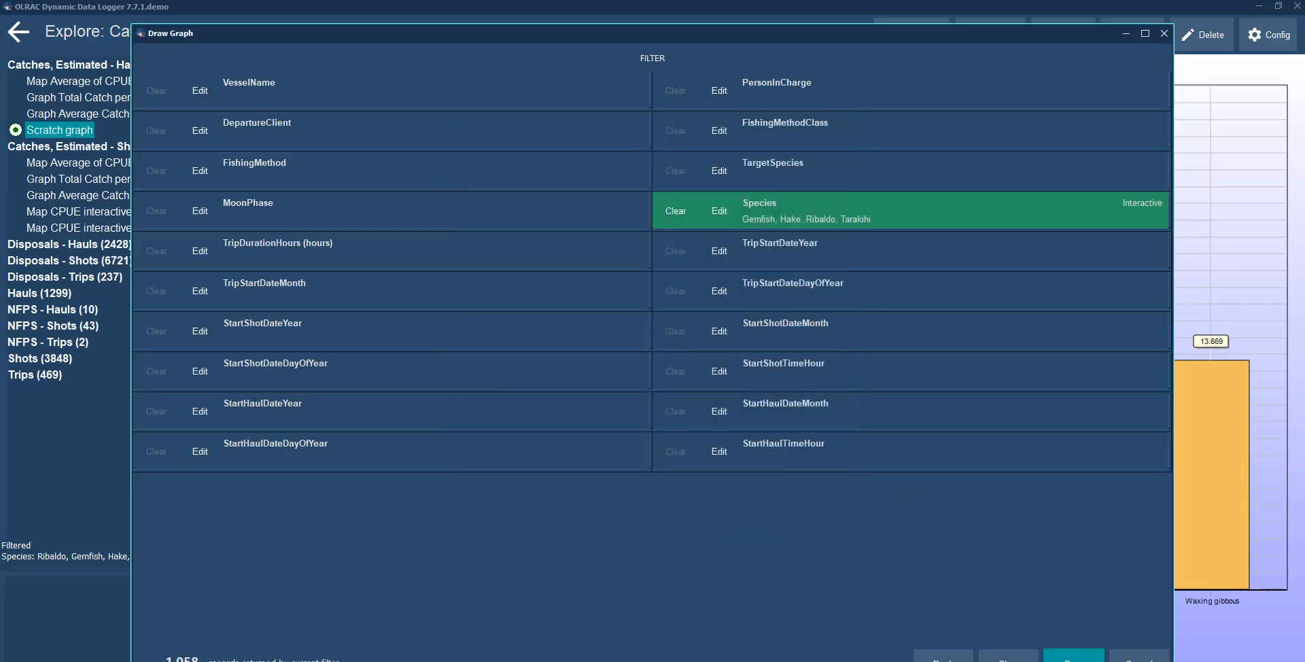
{"action": "left_click", "coordinate": [1073, 658]}
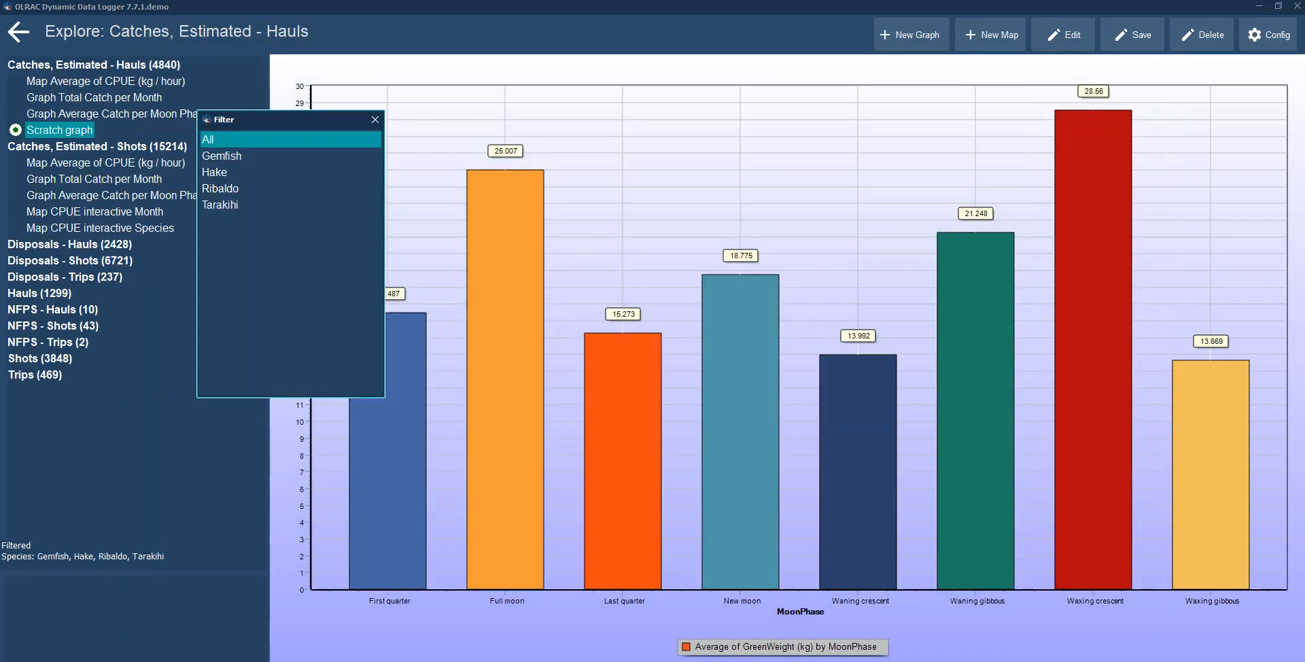
Use the interactive species filter to view the graph for Gemfish, Ribaldo, Tarakihi and Hake, then close it.
{"action": "left_click_drag", "start_coordinate": [251, 120], "coordinate": [136, 167]}
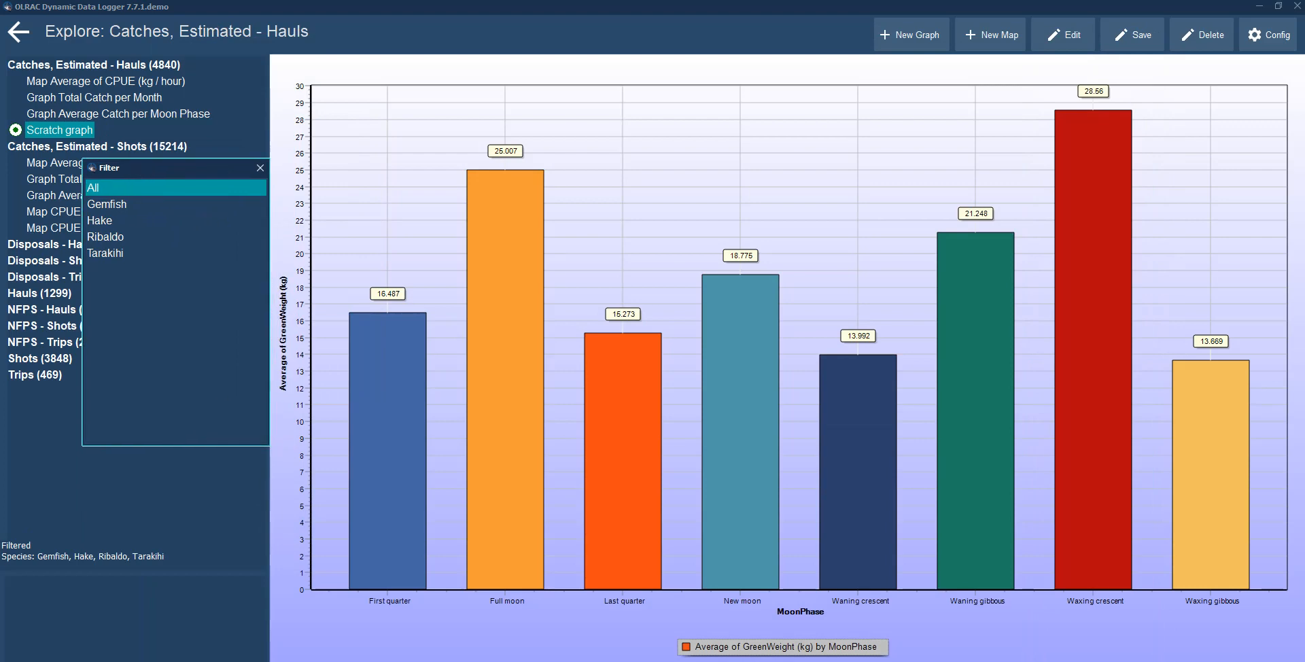
{"action": "left_click", "coordinate": [107, 204]}
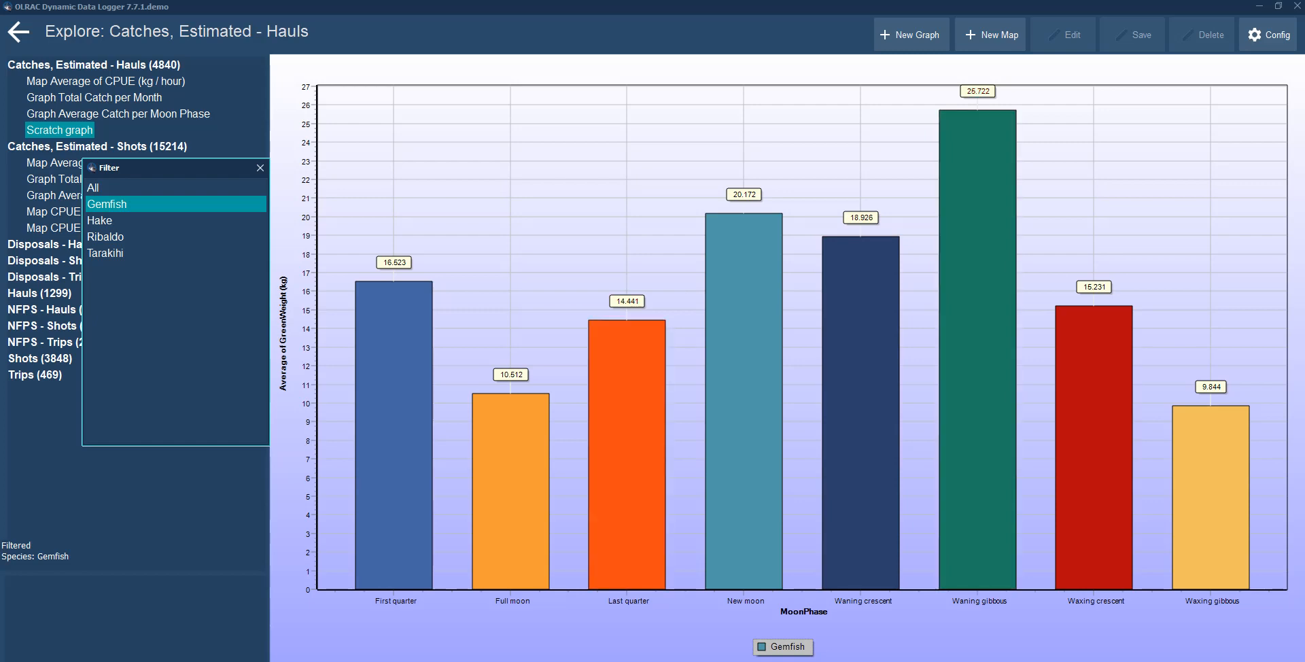
{"action": "left_click", "coordinate": [106, 237]}
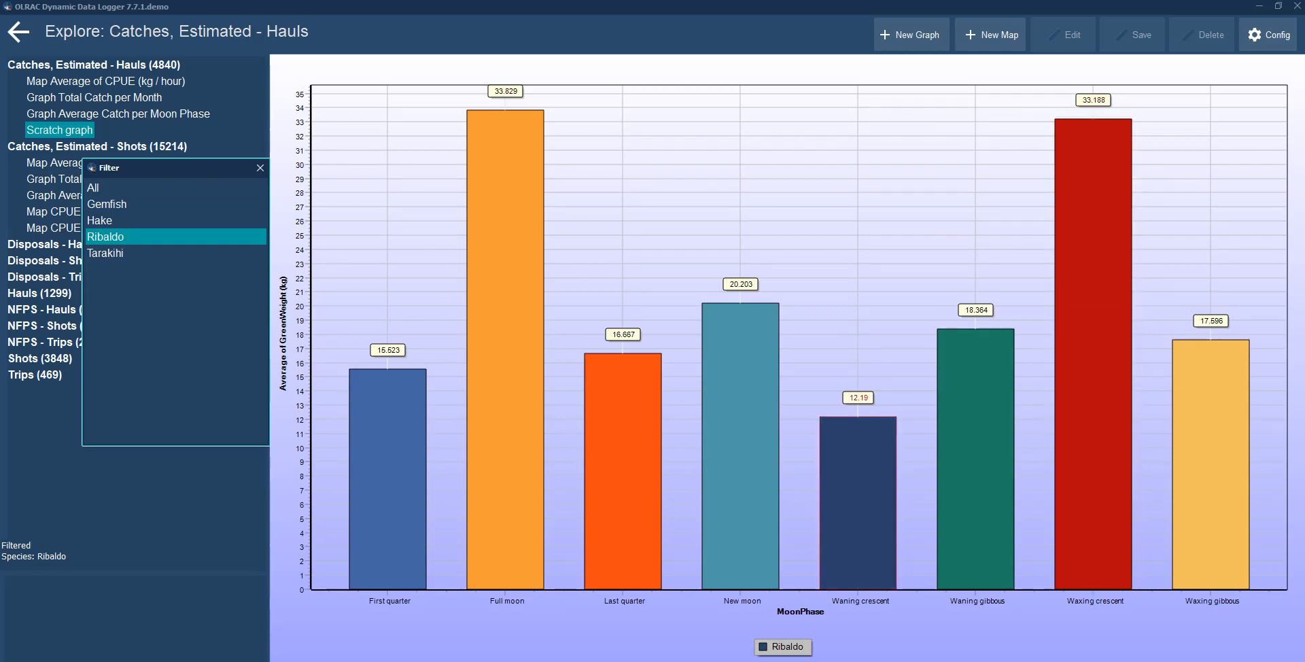
{"action": "left_click", "coordinate": [123, 253]}
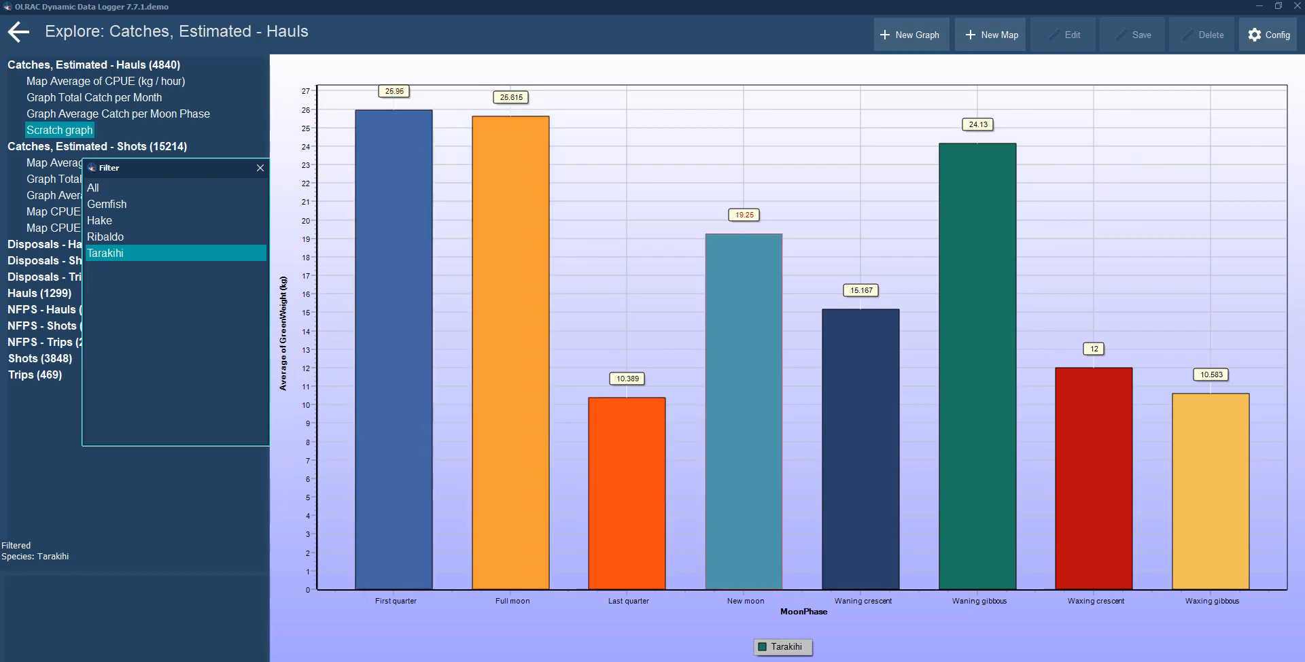
{"action": "left_click", "coordinate": [122, 220]}
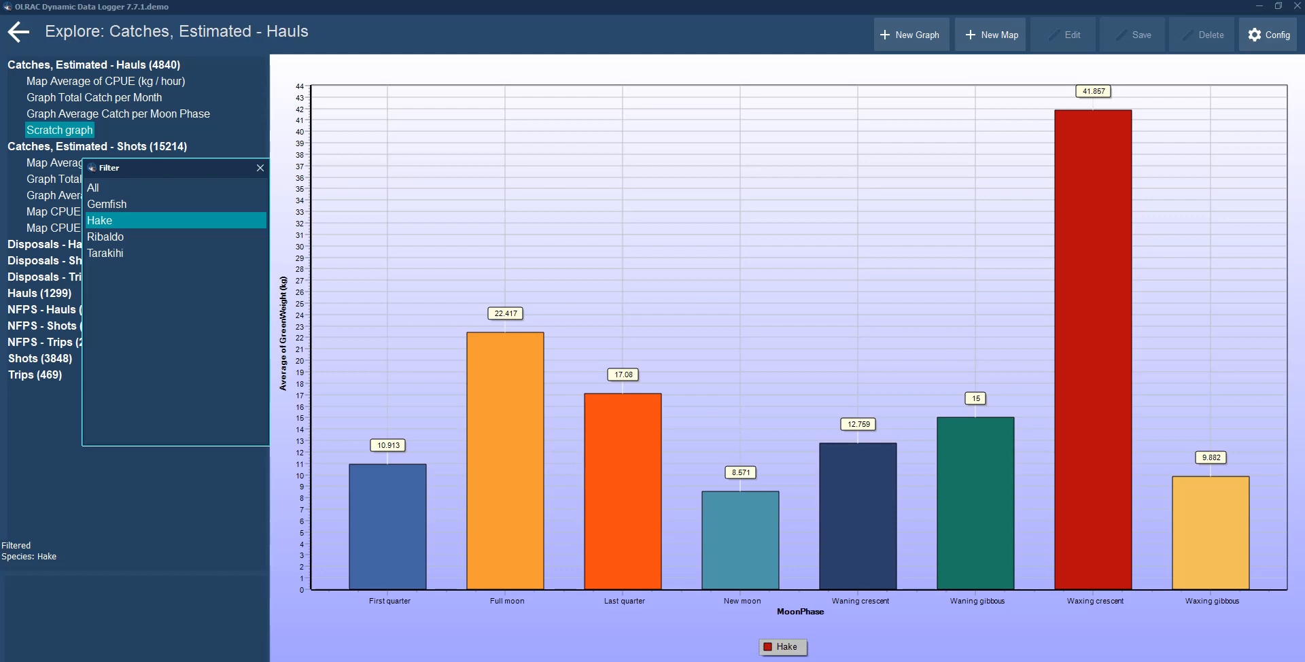
{"action": "left_click", "coordinate": [261, 168]}
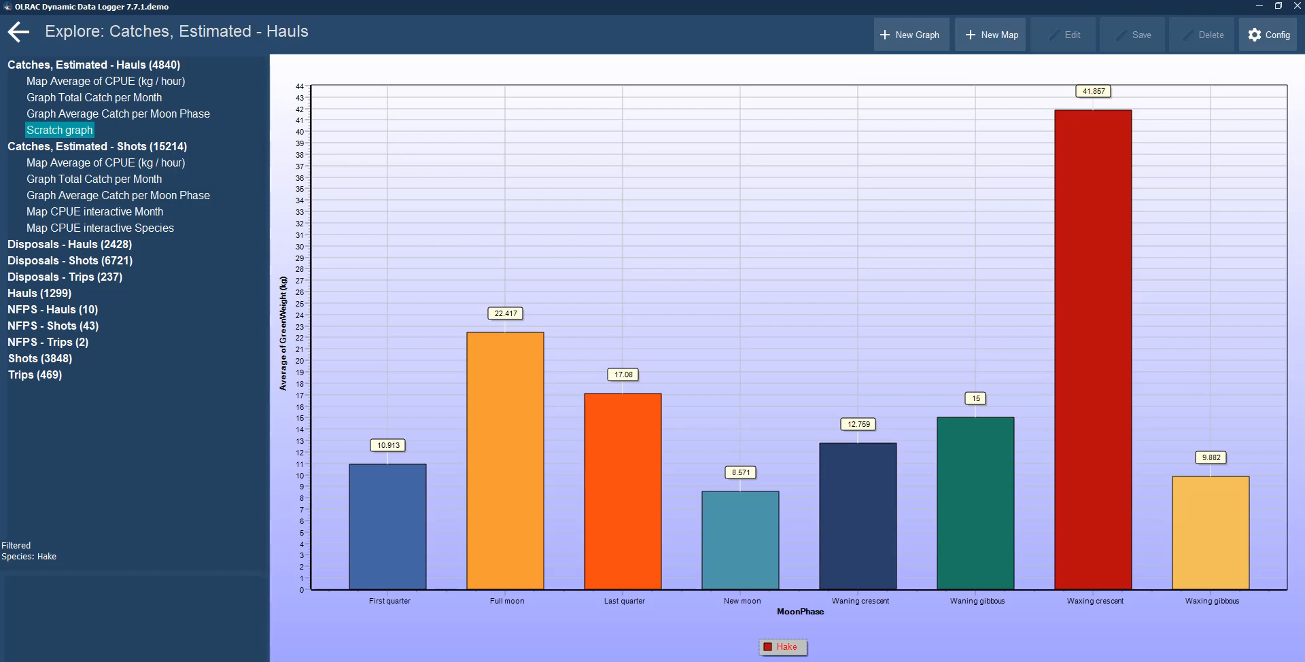
{"action": "key", "text": "alt+Tab"}
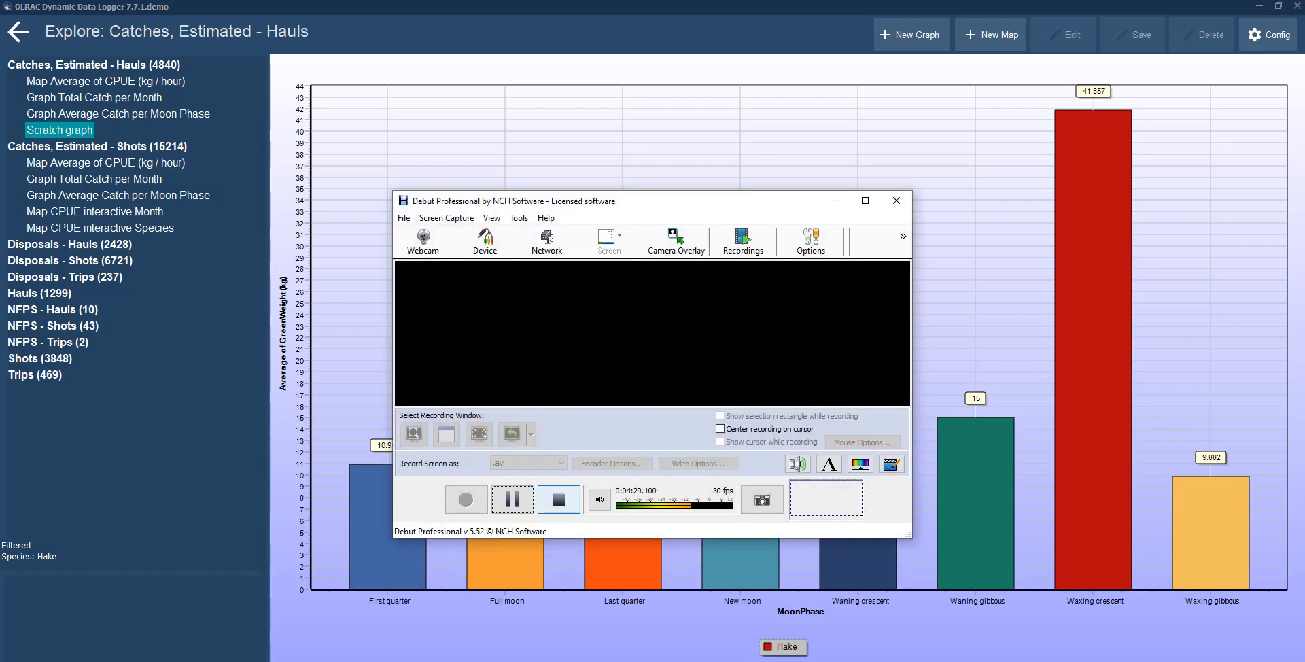